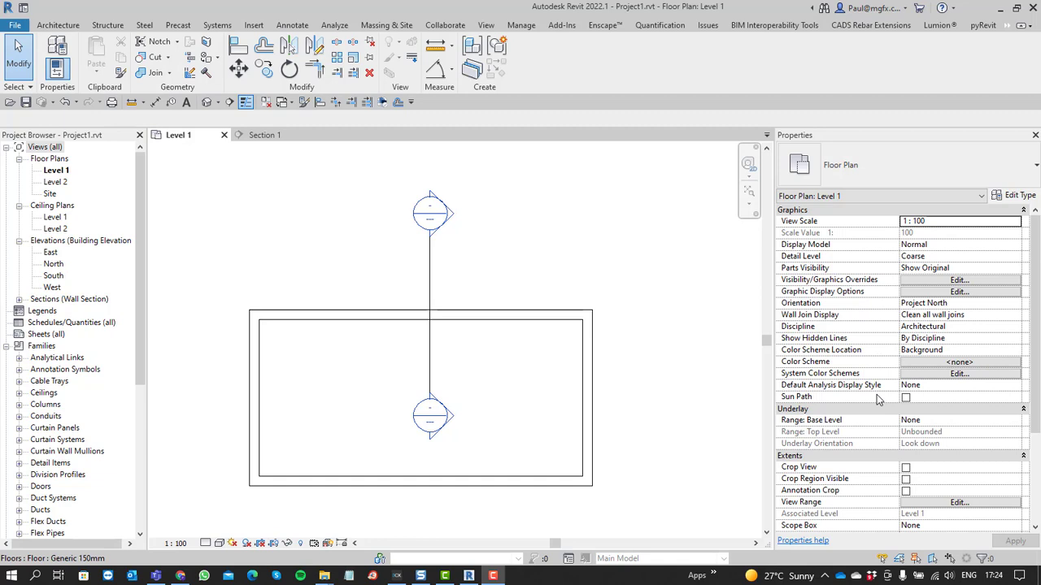
# Open the Section 1 view and switch its detail level from Fine to Coarse
pyautogui.click(206, 543)
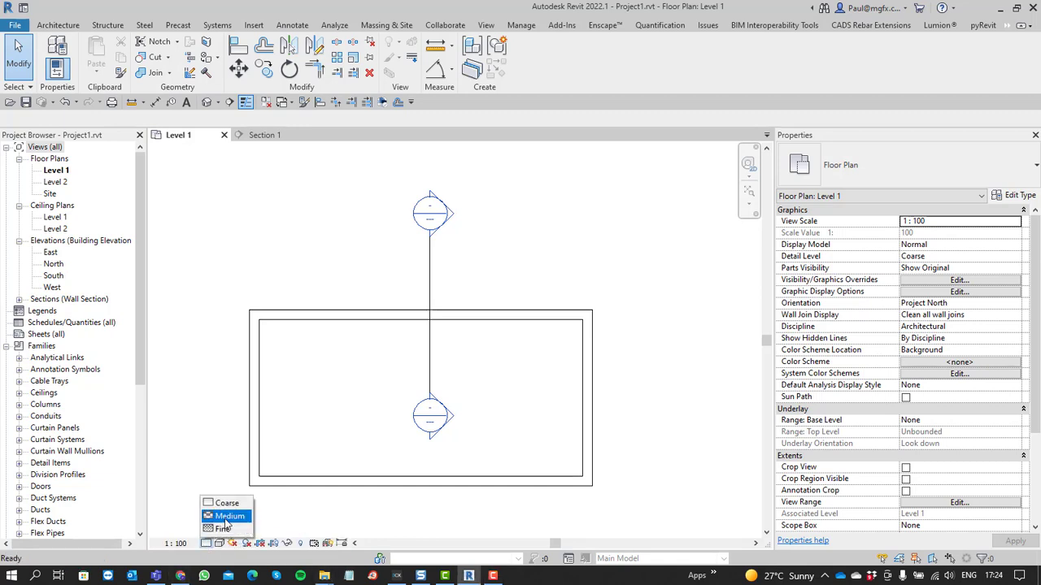
pyautogui.click(314, 517)
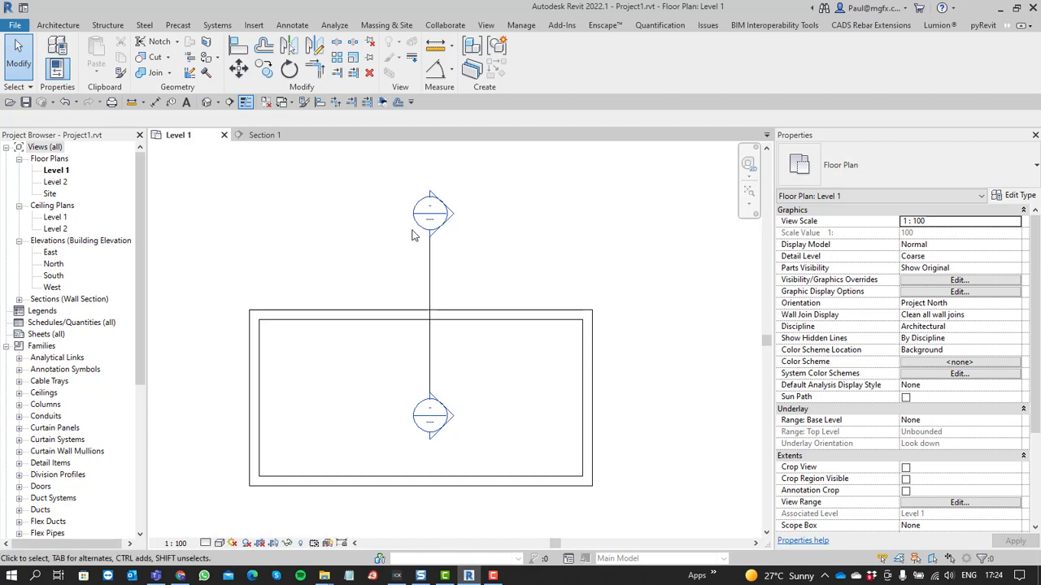
pyautogui.doubleClick(456, 218)
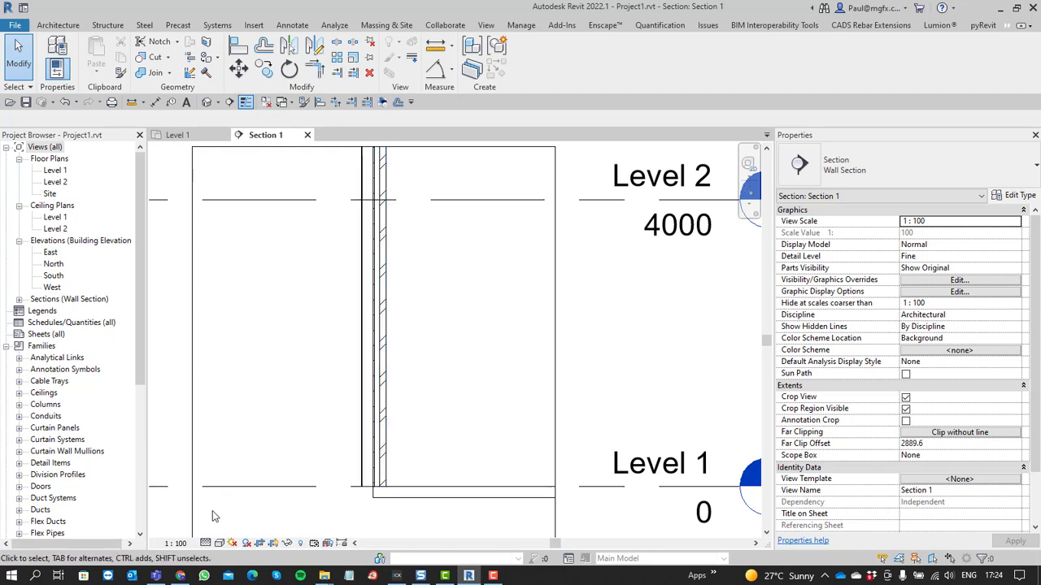
pyautogui.click(207, 544)
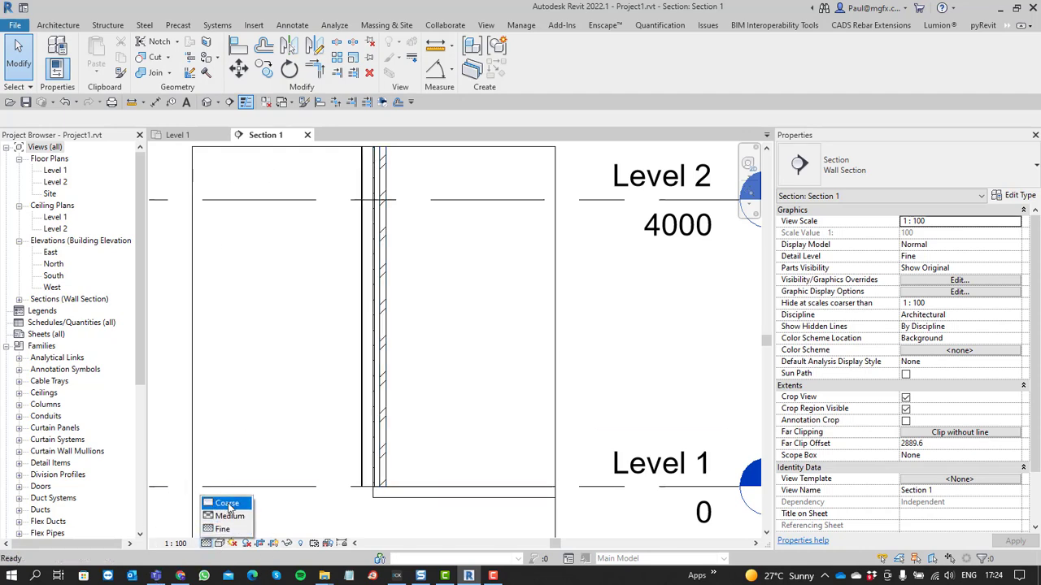
pyautogui.click(227, 504)
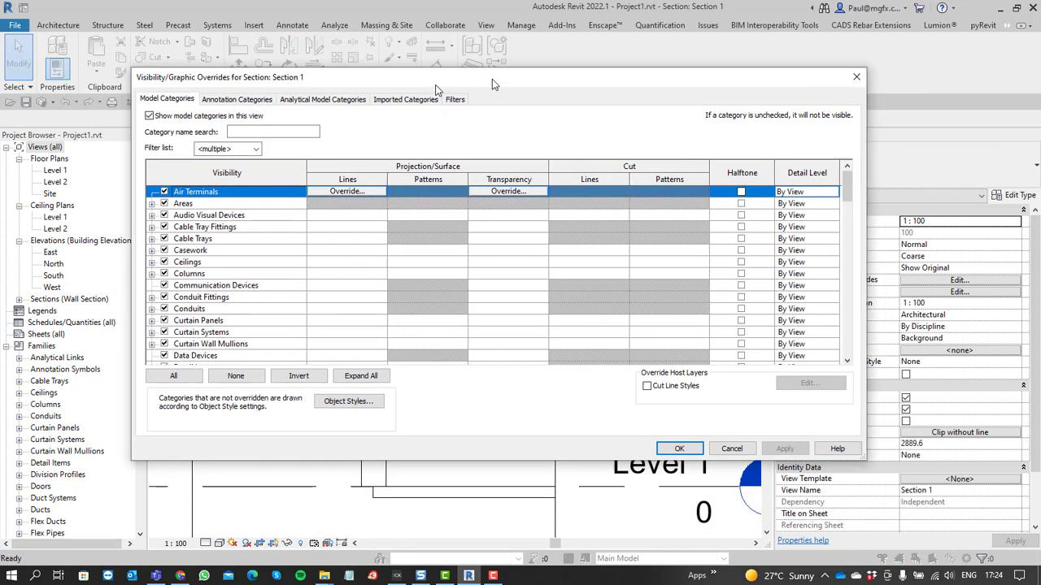
pyautogui.scroll(-4, 236, 278)
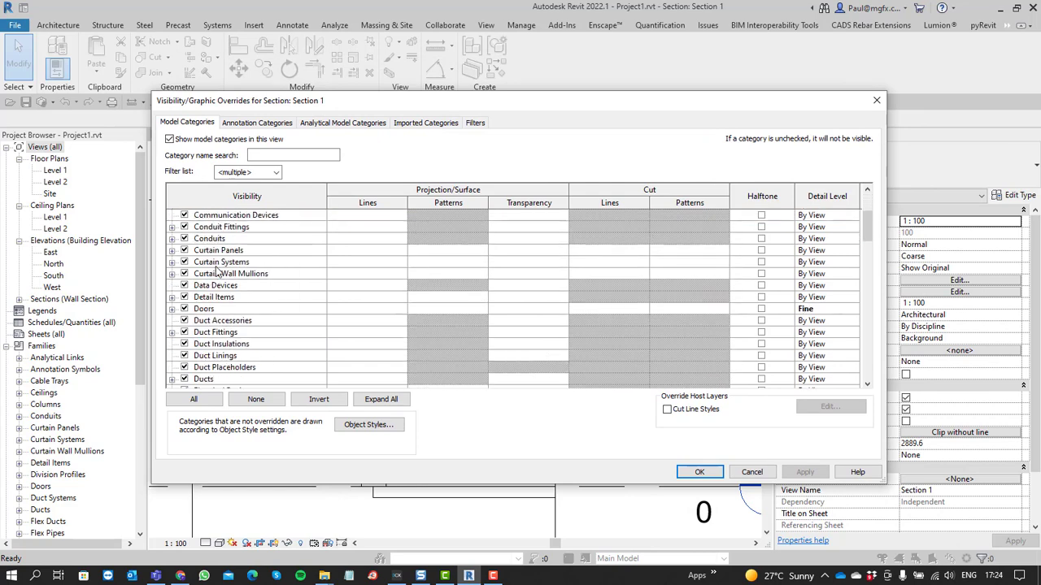
pyautogui.scroll(4, 230, 280)
pyautogui.click(219, 215)
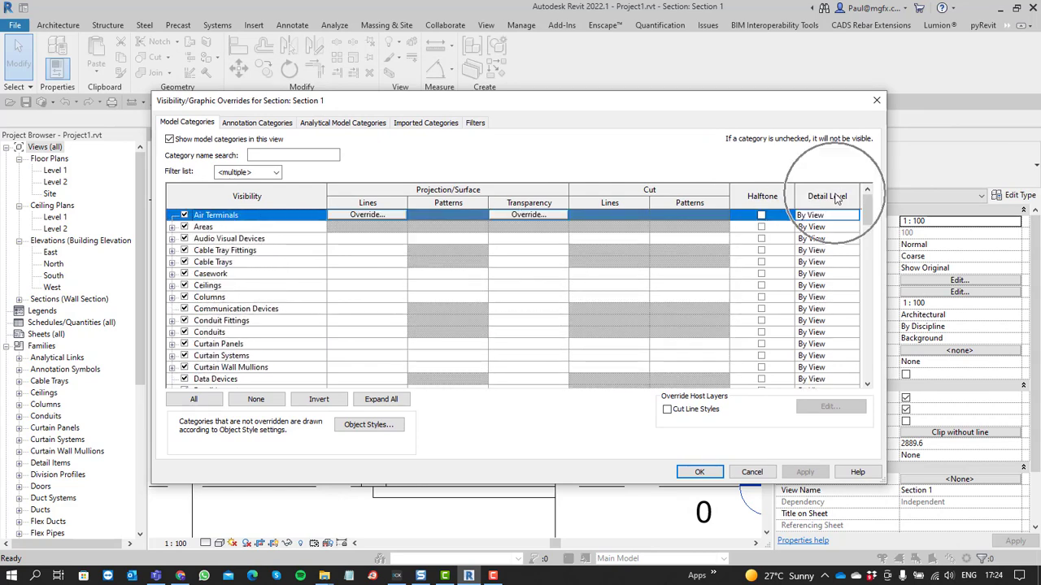
pyautogui.click(877, 101)
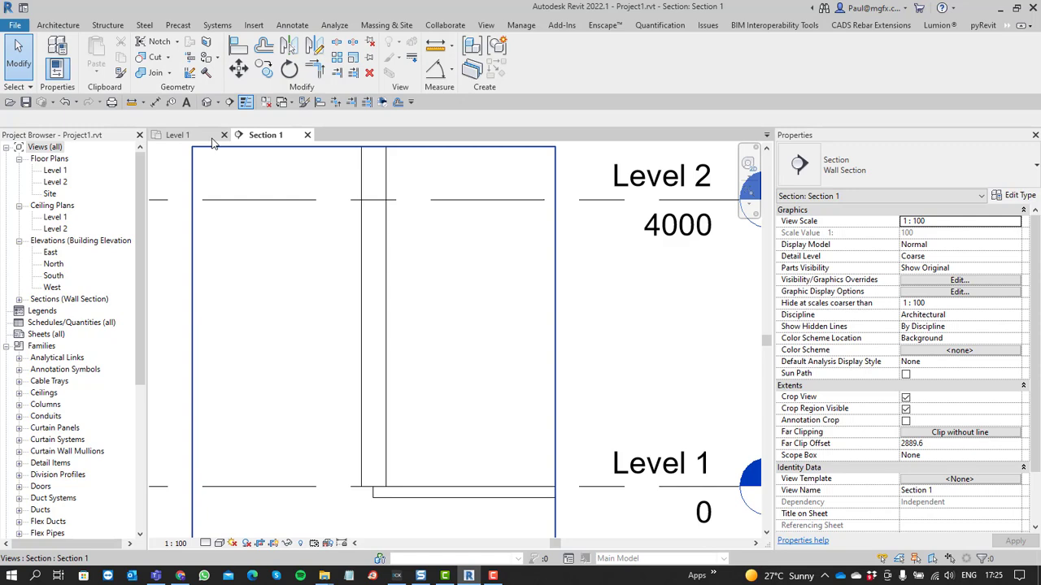
# From the Level 1 plan, load Doors_ExtSgl_4.rfa from the library's Doors > External Doors folder
pyautogui.click(177, 135)
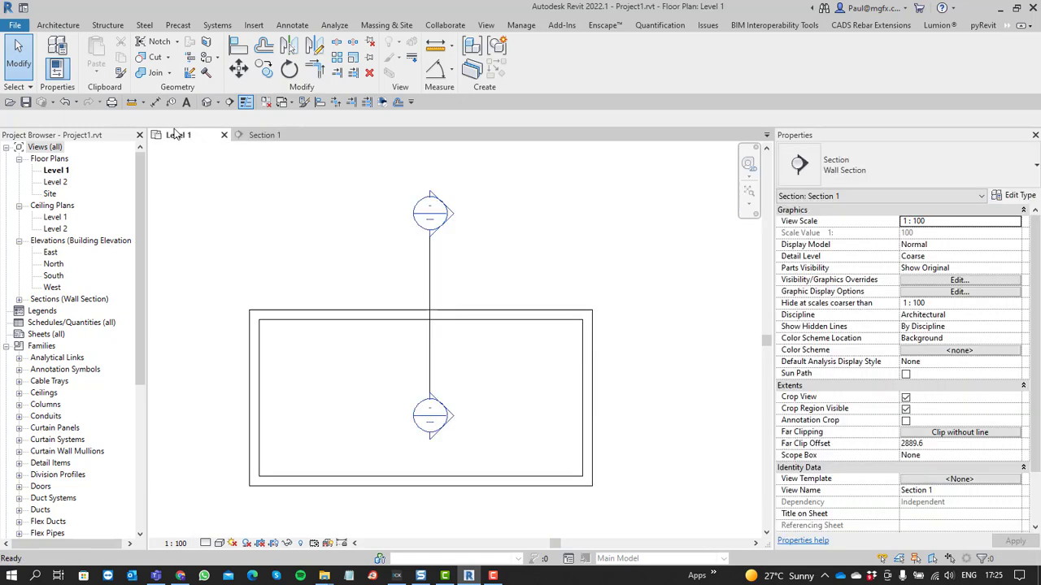
pyautogui.click(255, 25)
pyautogui.click(567, 61)
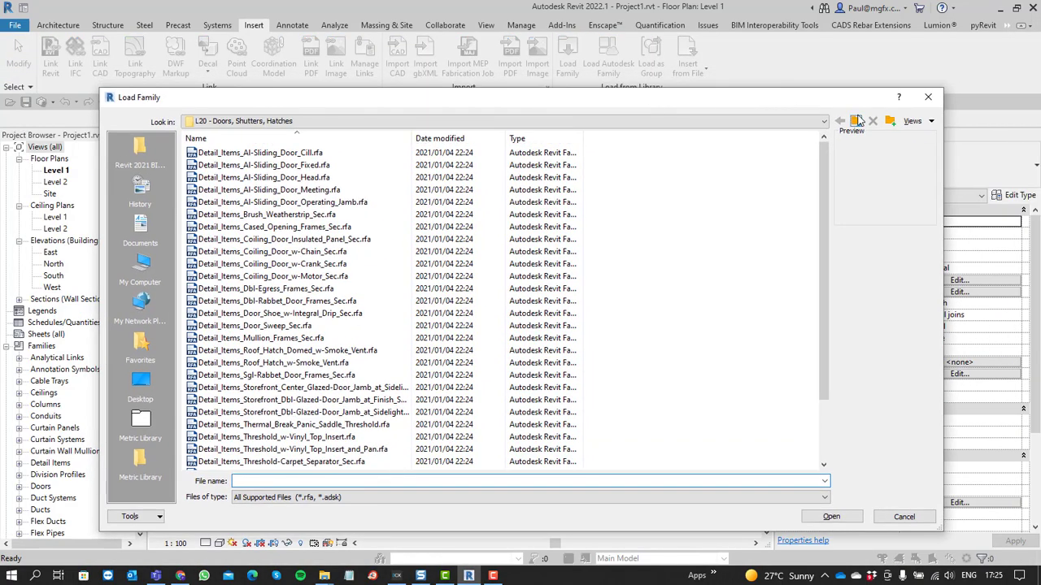
pyautogui.click(857, 120)
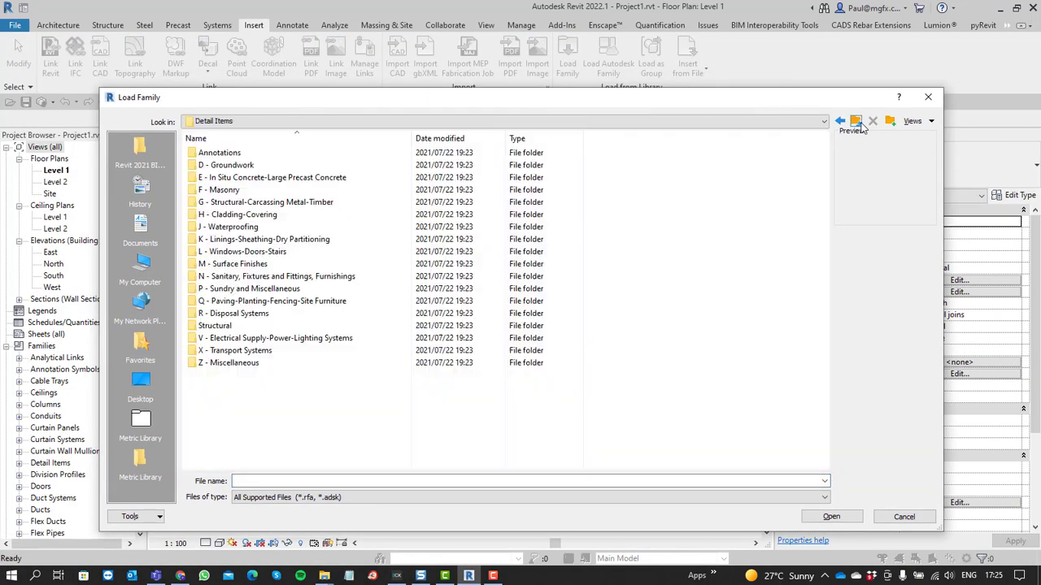
pyautogui.click(854, 124)
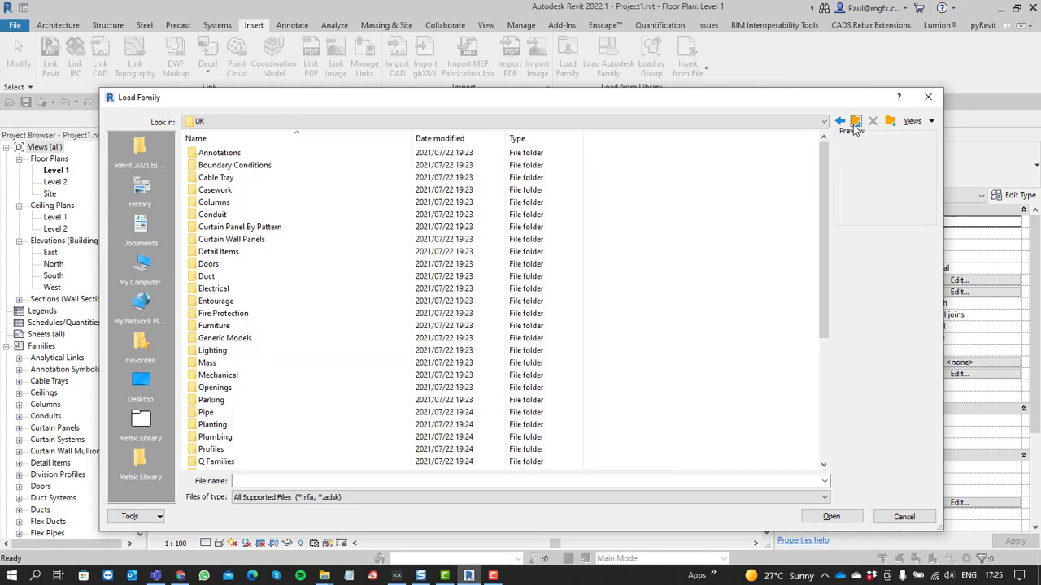
pyautogui.doubleClick(209, 265)
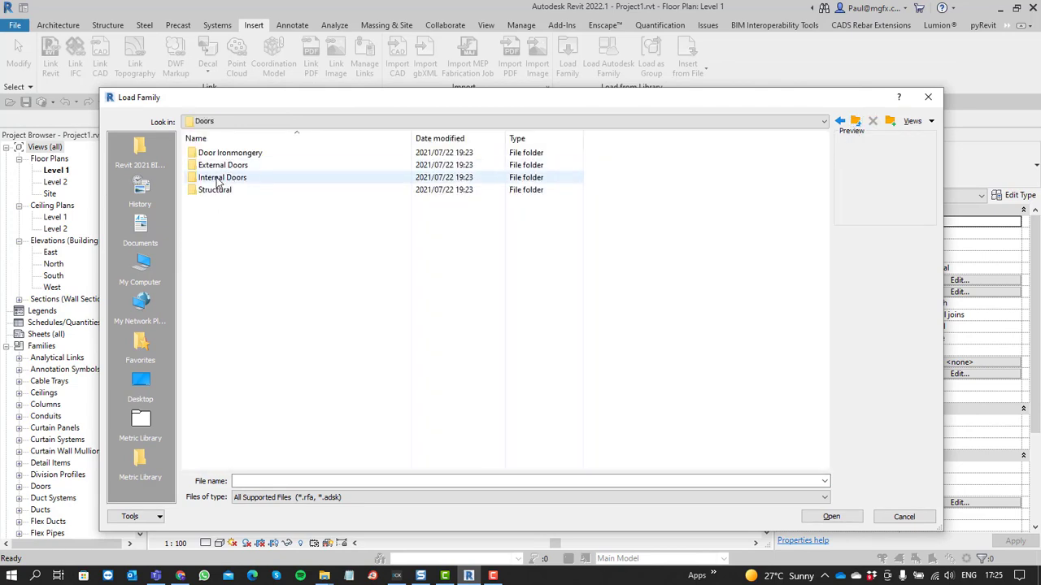
pyautogui.doubleClick(224, 165)
pyautogui.click(232, 375)
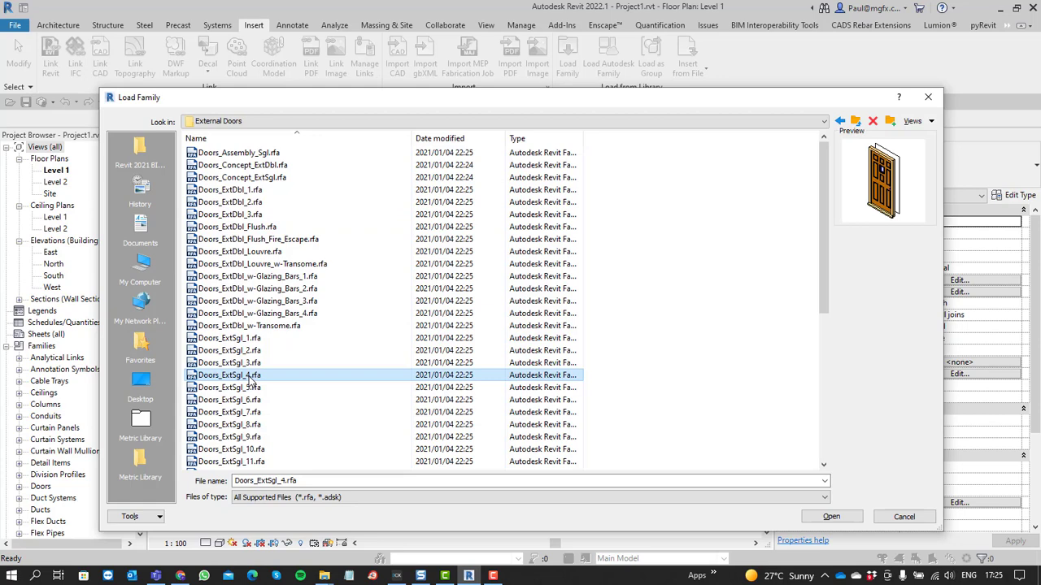
pyautogui.click(831, 517)
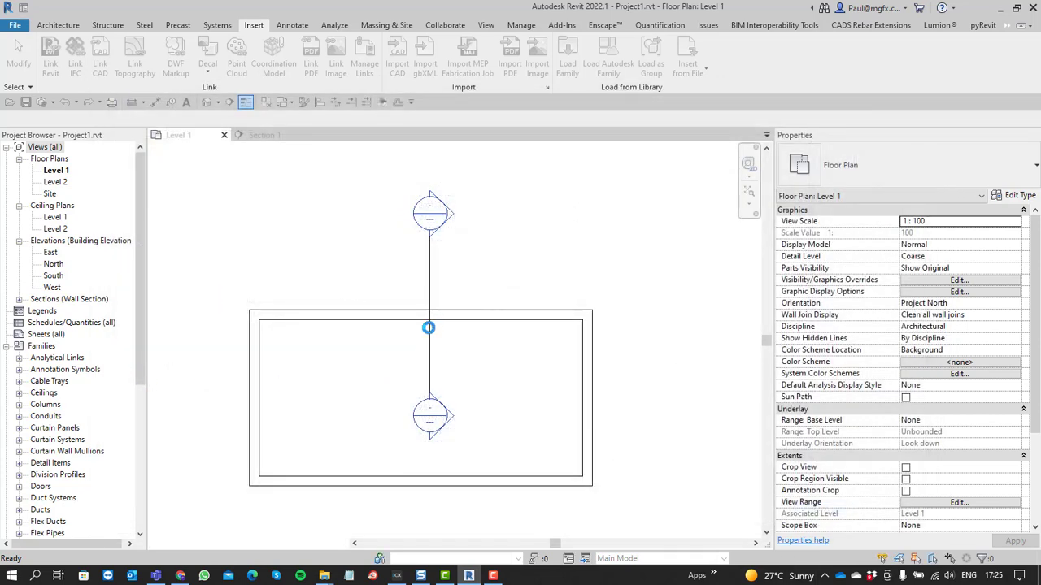
# Find the 1010x2110mm type of Doors_ExtSgl_4 under Families > Doors in the Project Browser
pyautogui.click(19, 494)
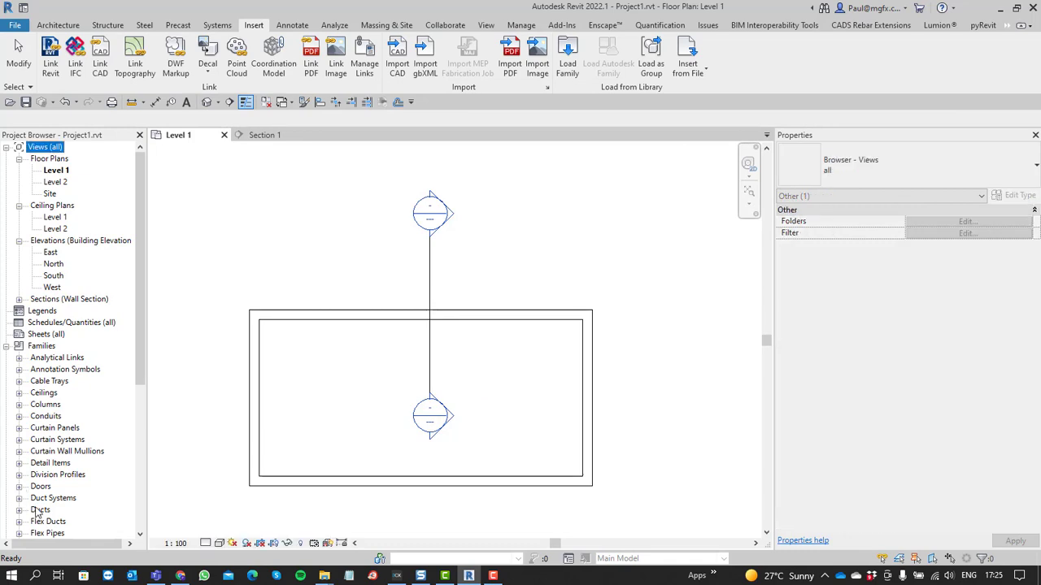
pyautogui.click(19, 487)
pyautogui.click(47, 509)
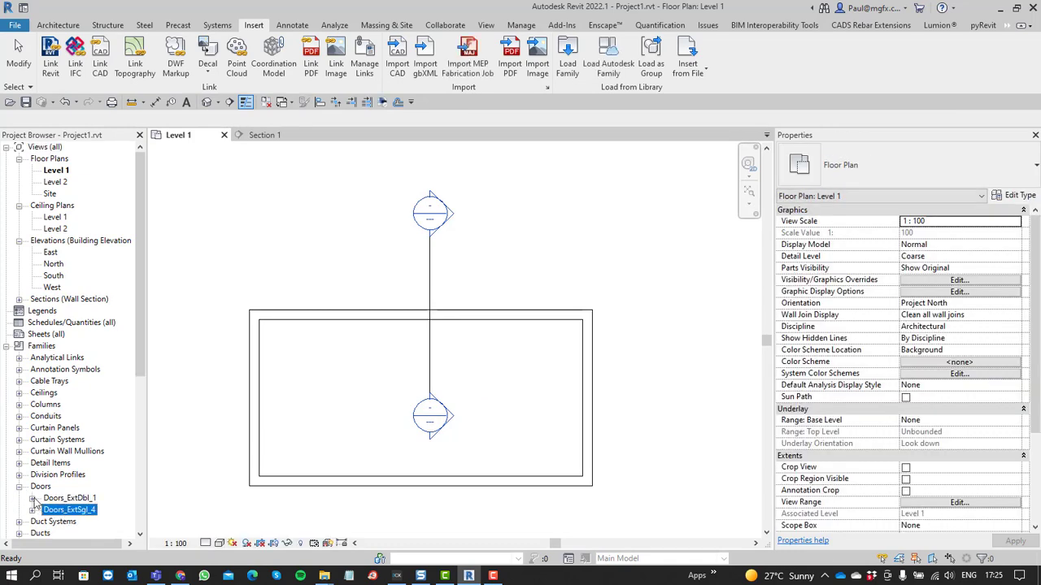
pyautogui.click(33, 497)
pyautogui.scroll(-3, 65, 496)
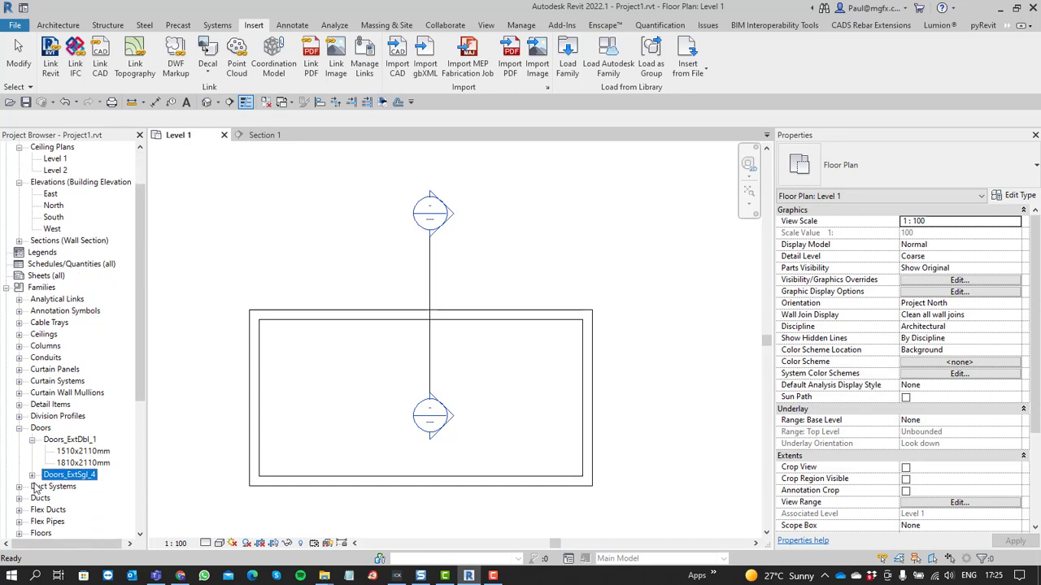
pyautogui.click(33, 475)
pyautogui.click(81, 498)
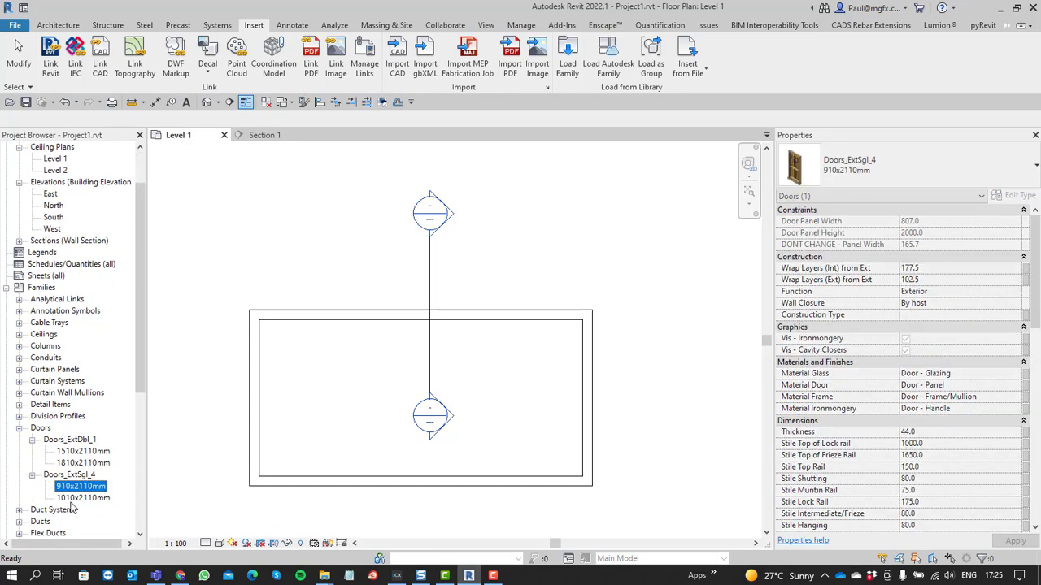
# Place the 1010x2110mm door in the Level 1 wall where the section line crosses it
pyautogui.moveTo(388, 338); pyautogui.dragTo(416, 321)
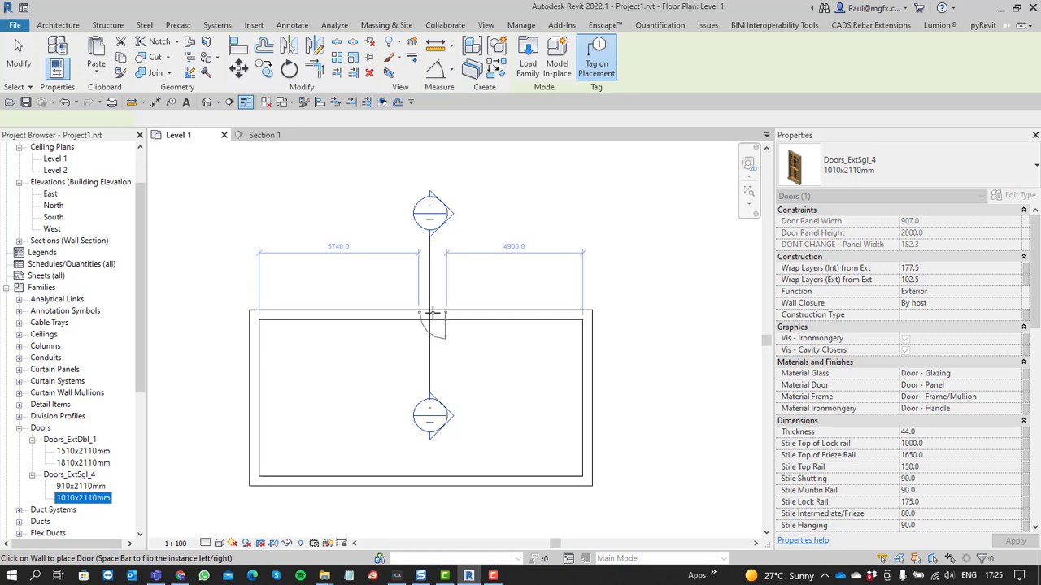
pyautogui.scroll(2, 431, 307)
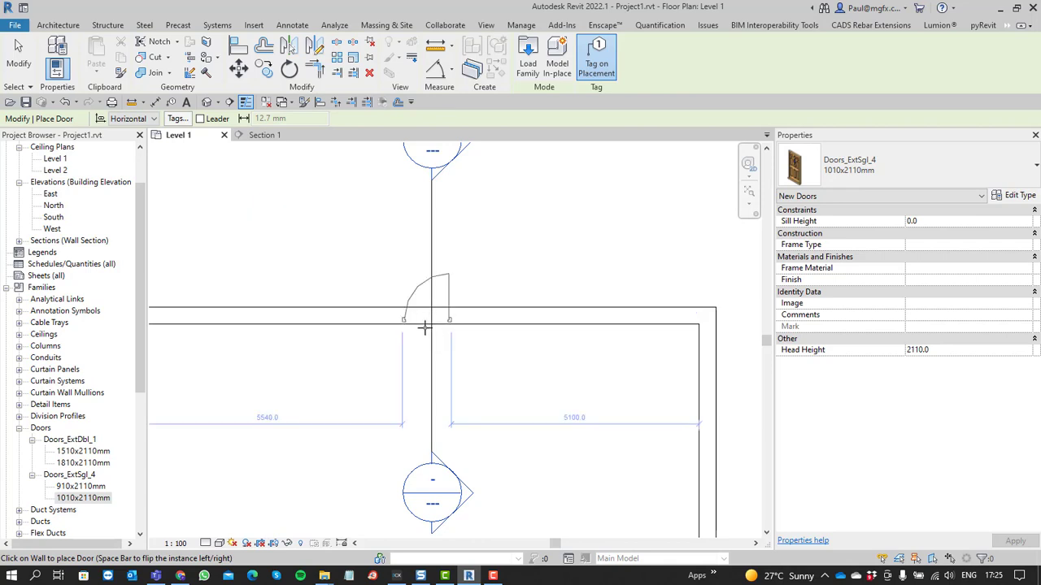
pyautogui.scroll(-2, 366, 338)
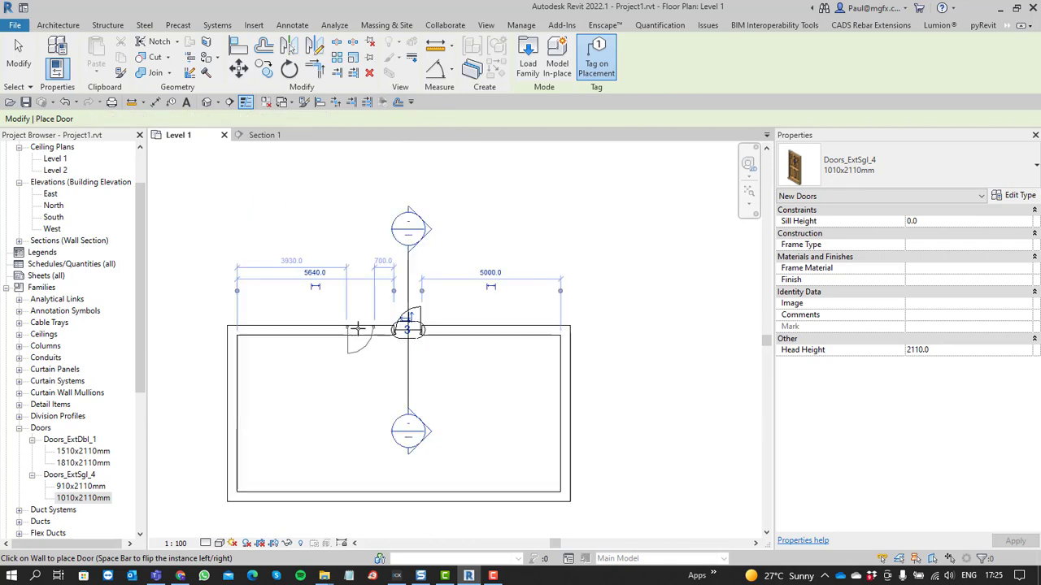
pyautogui.scroll(1, 366, 338)
pyautogui.click(500, 303)
pyautogui.press('Escape')
pyautogui.press('Escape')
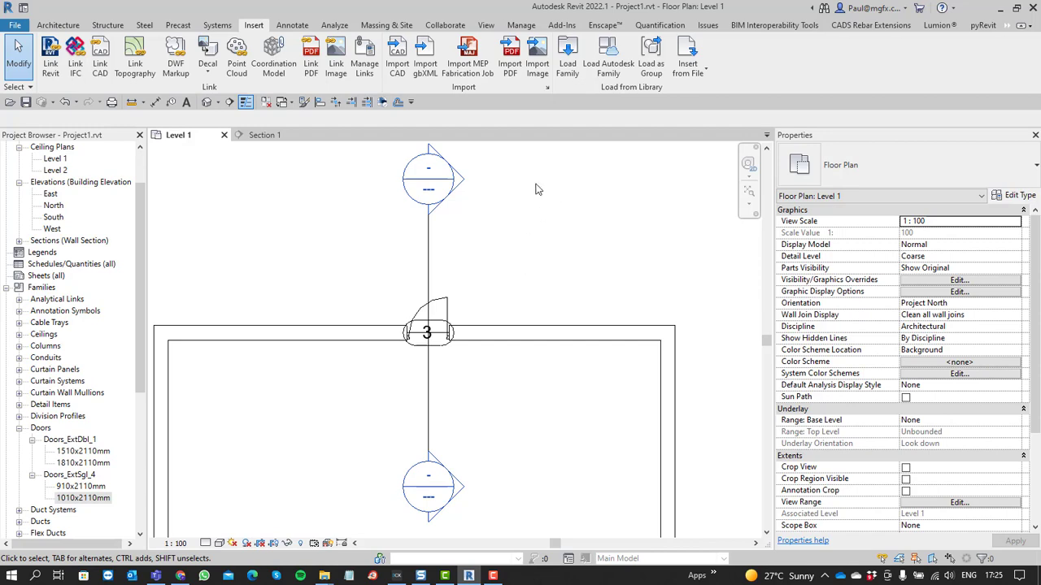
pyautogui.doubleClick(469, 187)
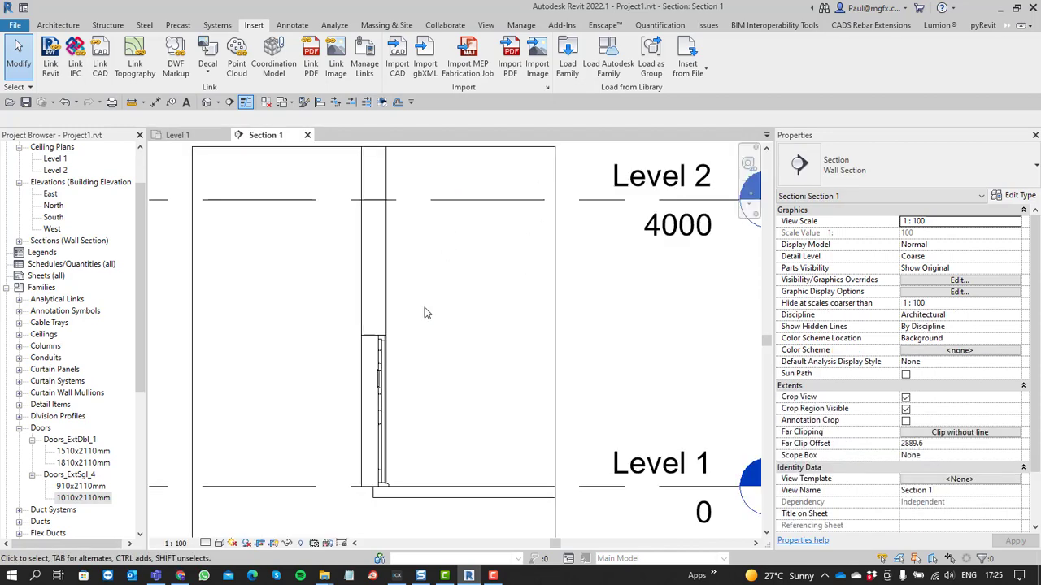
pyautogui.scroll(5, 360, 389)
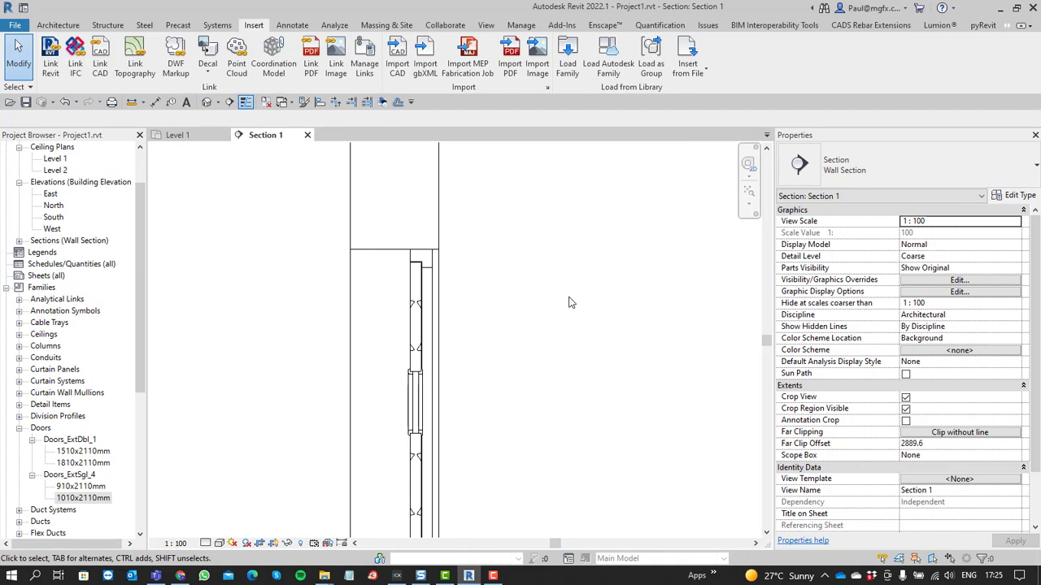
pyautogui.scroll(-3, 501, 292)
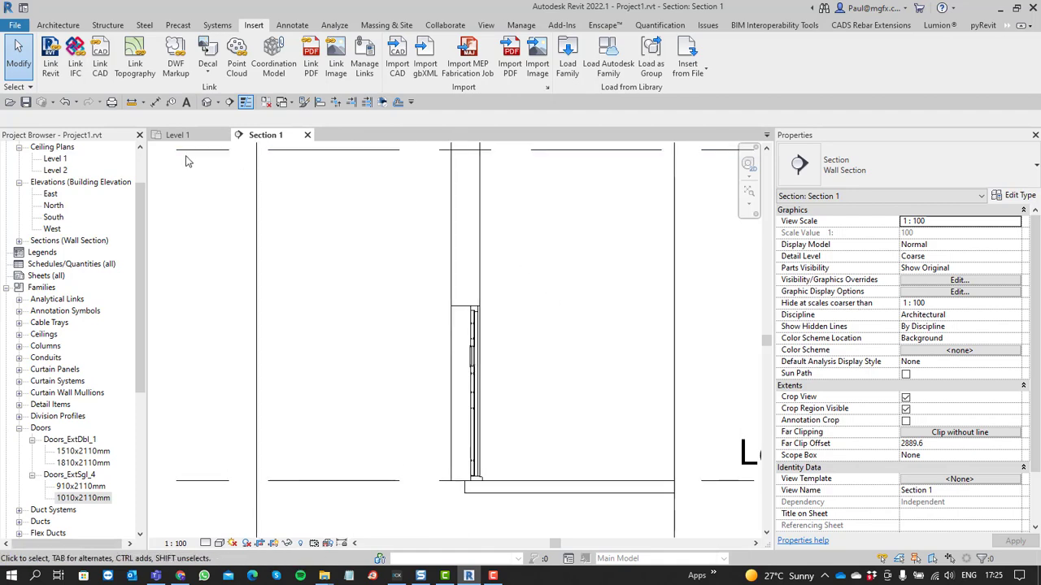
pyautogui.hotkey('ctrl', 'Tab')
pyautogui.press('Escape')
pyautogui.scroll(4, 442, 290)
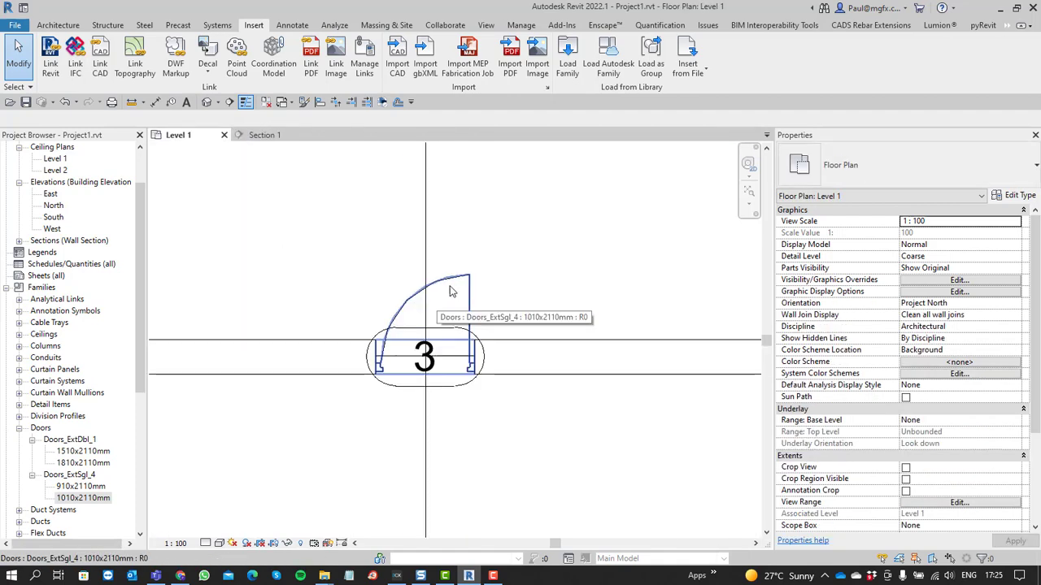
pyautogui.click(449, 281)
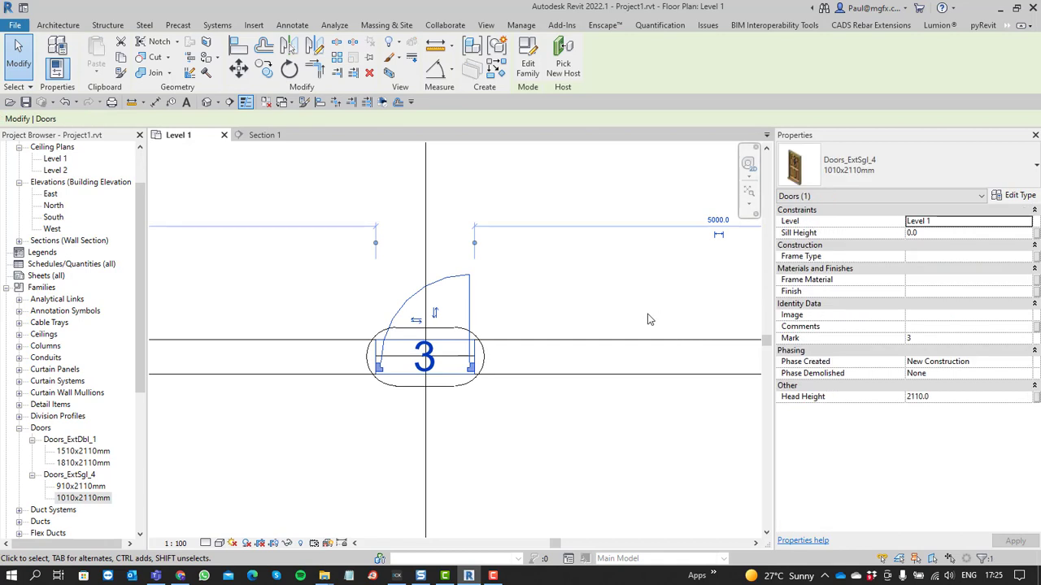
# Edit the Doors_ExtSgl_4 family and start Load Family in the Family Editor
pyautogui.click(524, 72)
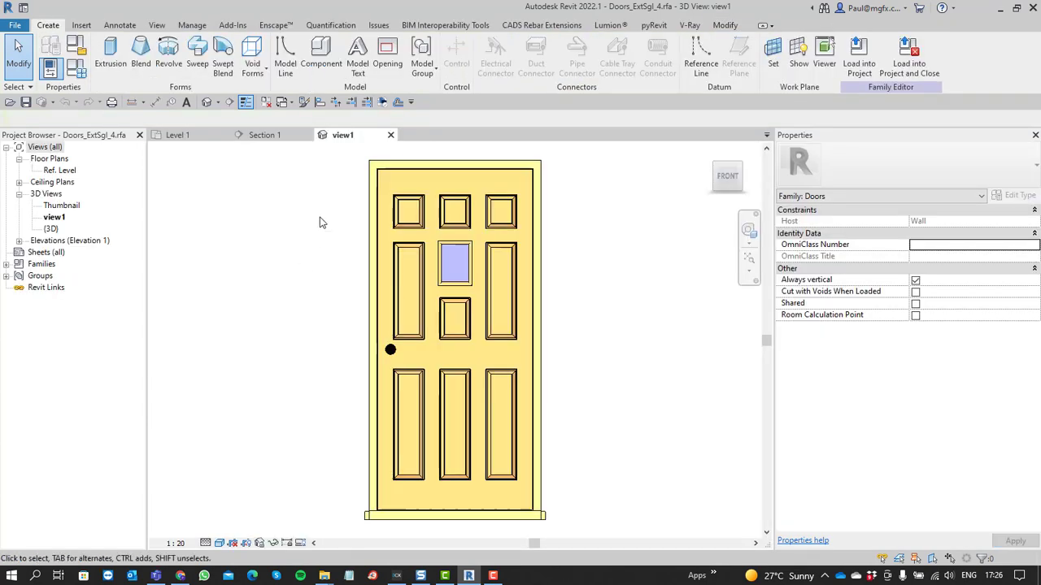
pyautogui.click(82, 25)
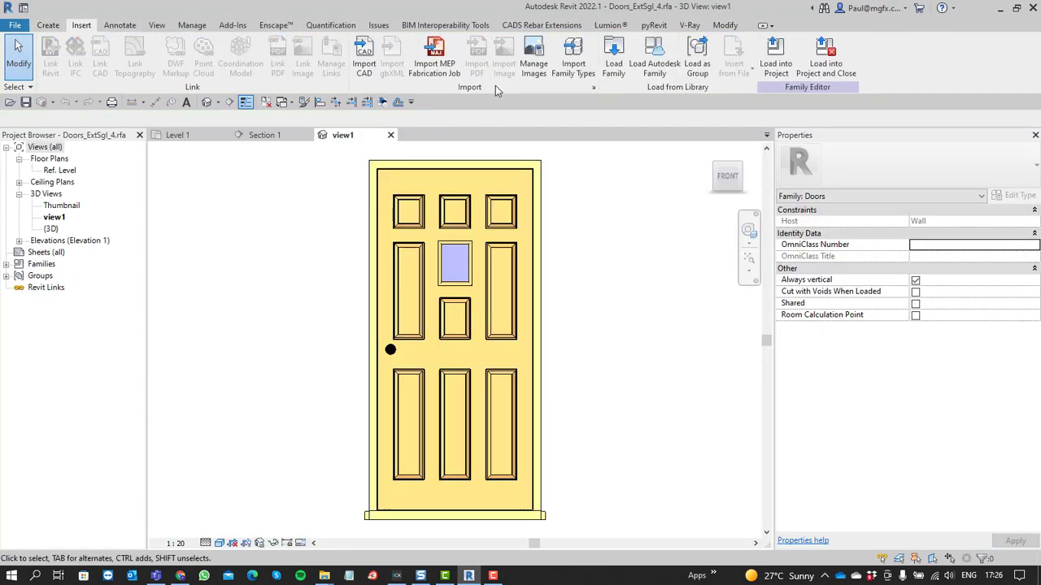
pyautogui.click(614, 59)
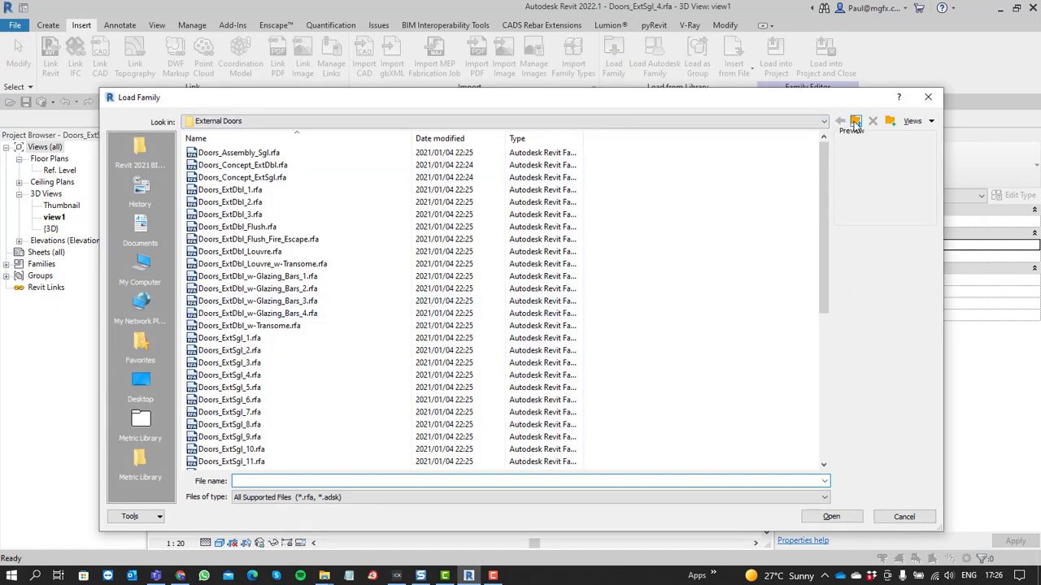
# Load Detail_Items_Al-Sliding_Door_Operating_Jamb.rfa from UK > Detail Items > L - Windows-Doors-Stairs > L20
pyautogui.click(856, 122)
pyautogui.click(855, 122)
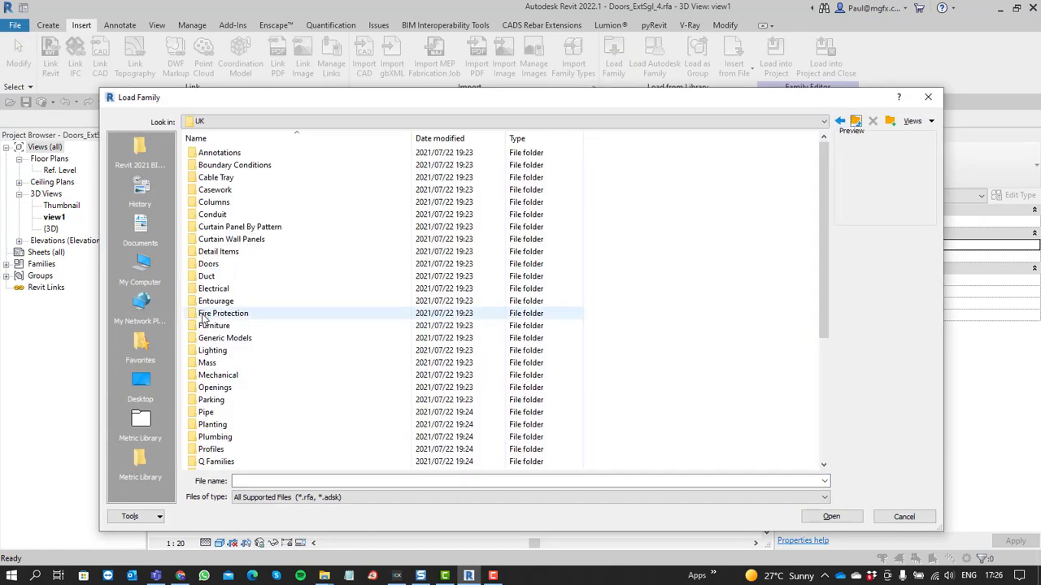
pyautogui.doubleClick(218, 253)
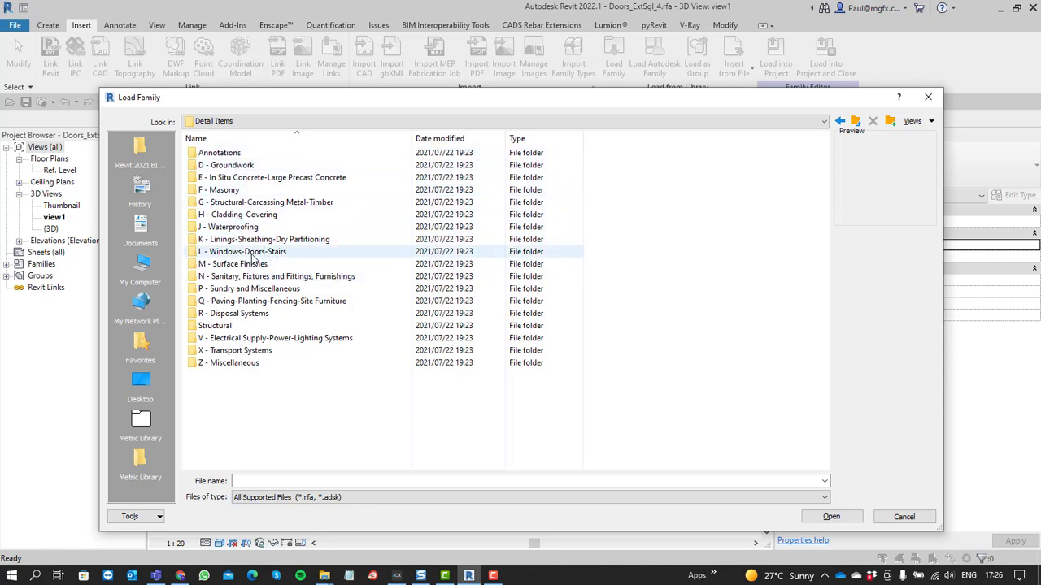
pyautogui.doubleClick(235, 251)
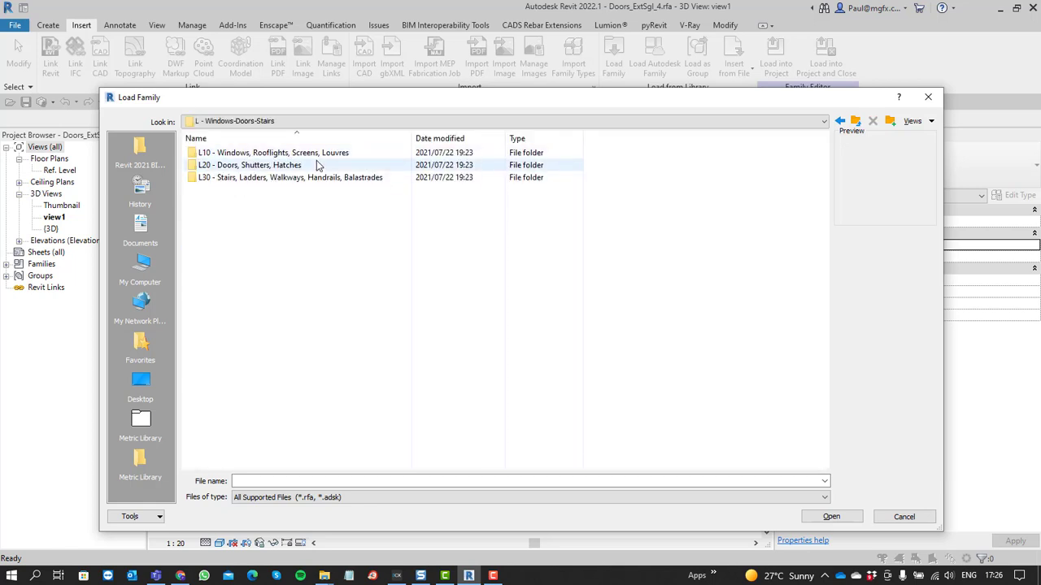
pyautogui.doubleClick(219, 165)
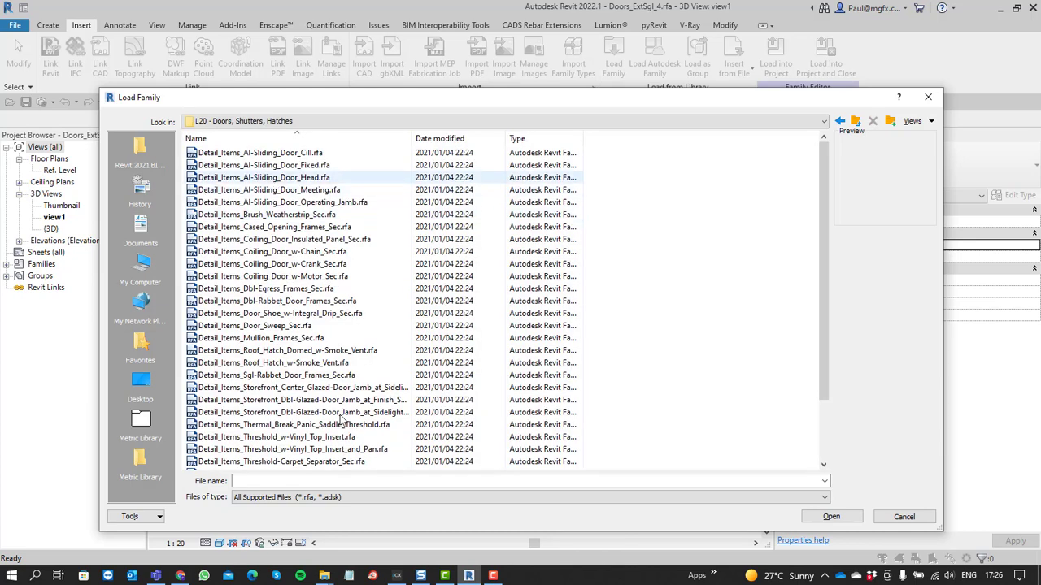
pyautogui.click(273, 364)
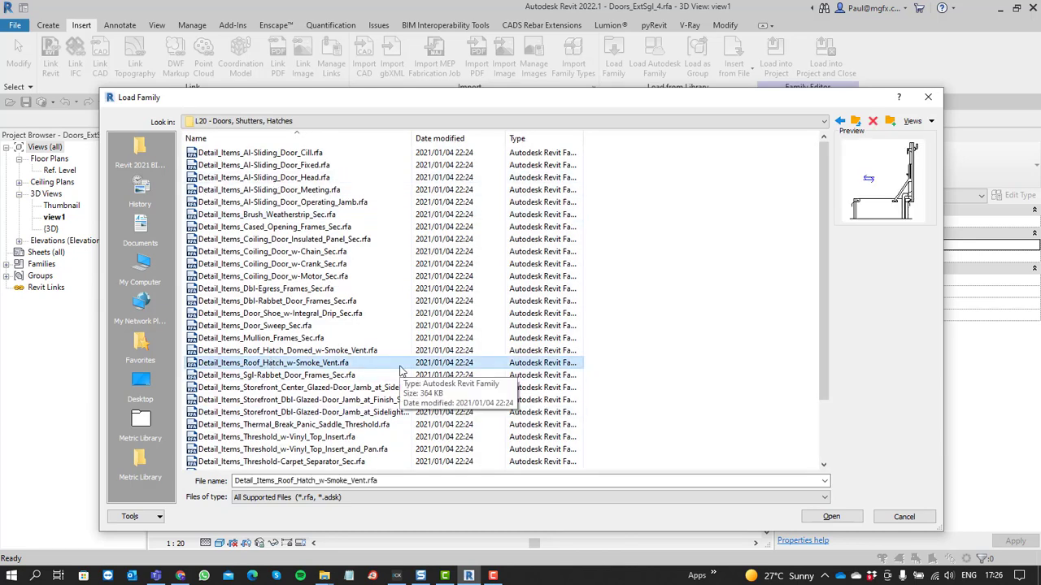
pyautogui.press('Up')
pyautogui.press('Up')
pyautogui.press('Up')
pyautogui.press('Up')
pyautogui.press('Up')
pyautogui.press('Up')
pyautogui.press('Up')
pyautogui.press('Up')
pyautogui.press('Up')
pyautogui.press('Up')
pyautogui.press('Up')
pyautogui.press('Up')
pyautogui.press('Up')
pyautogui.press('Up')
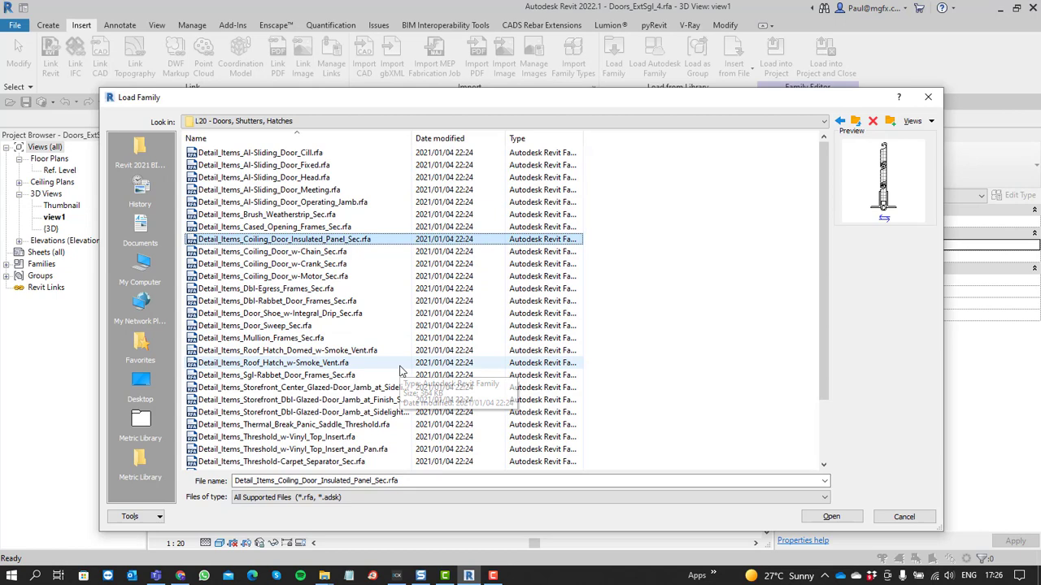
pyautogui.press('Down')
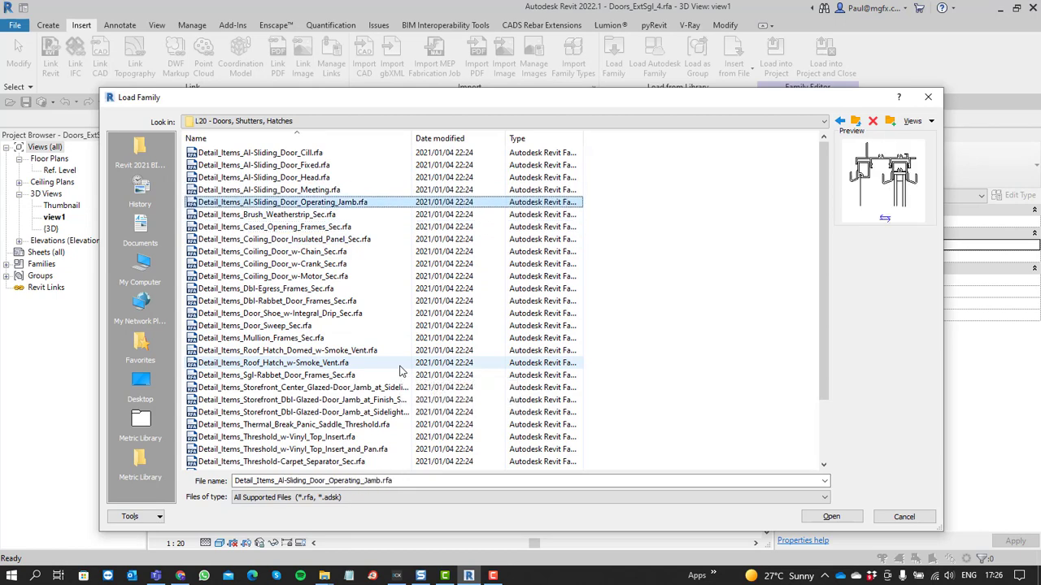
pyautogui.click(829, 517)
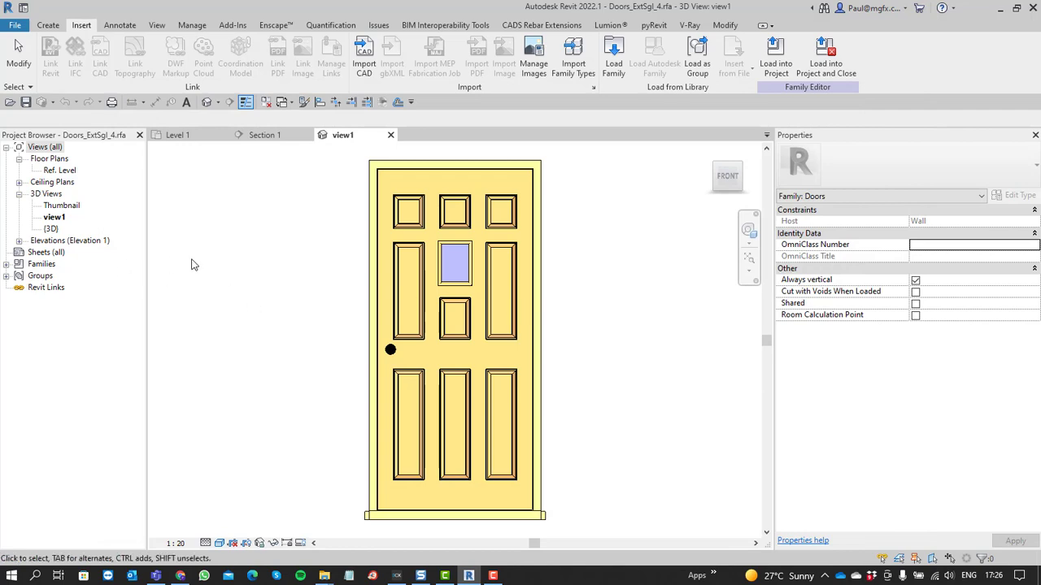
# Open the Ref. Level plan and check the Center L/R reference plane
pyautogui.doubleClick(59, 171)
pyautogui.scroll(3, 438, 361)
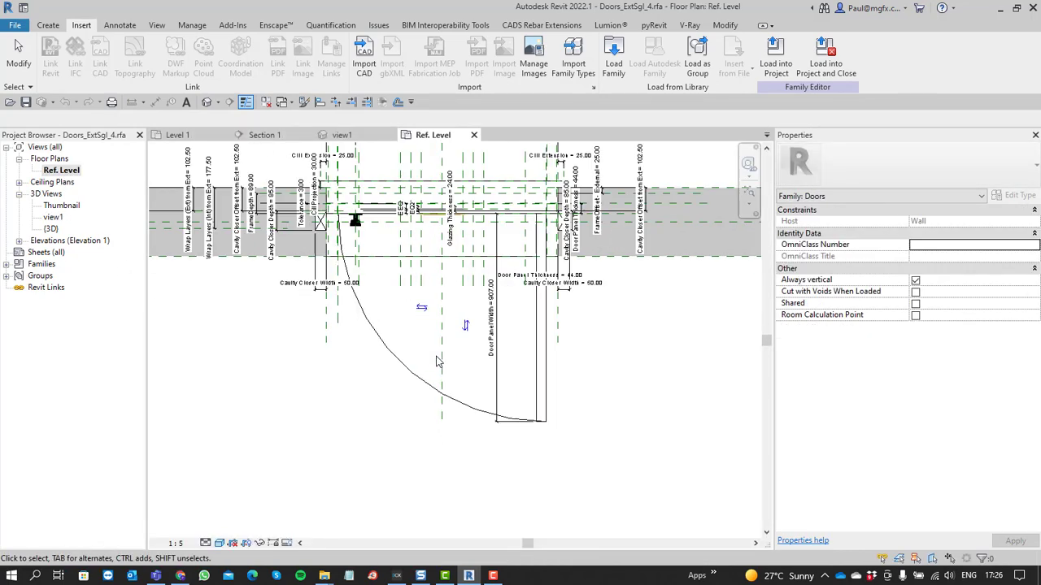
pyautogui.click(435, 390)
pyautogui.scroll(1, 445, 463)
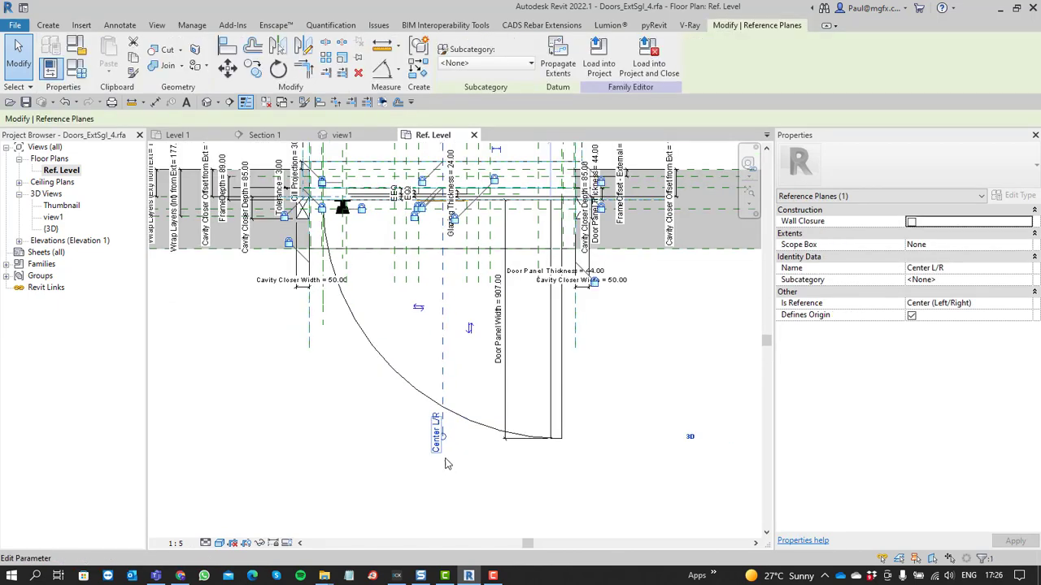
pyautogui.scroll(3, 447, 465)
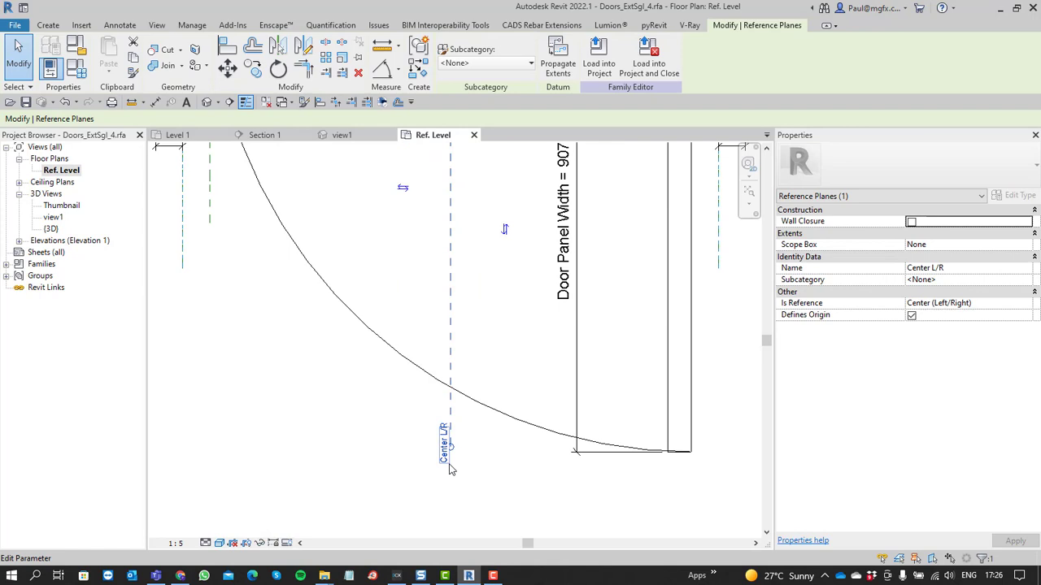
pyautogui.click(389, 417)
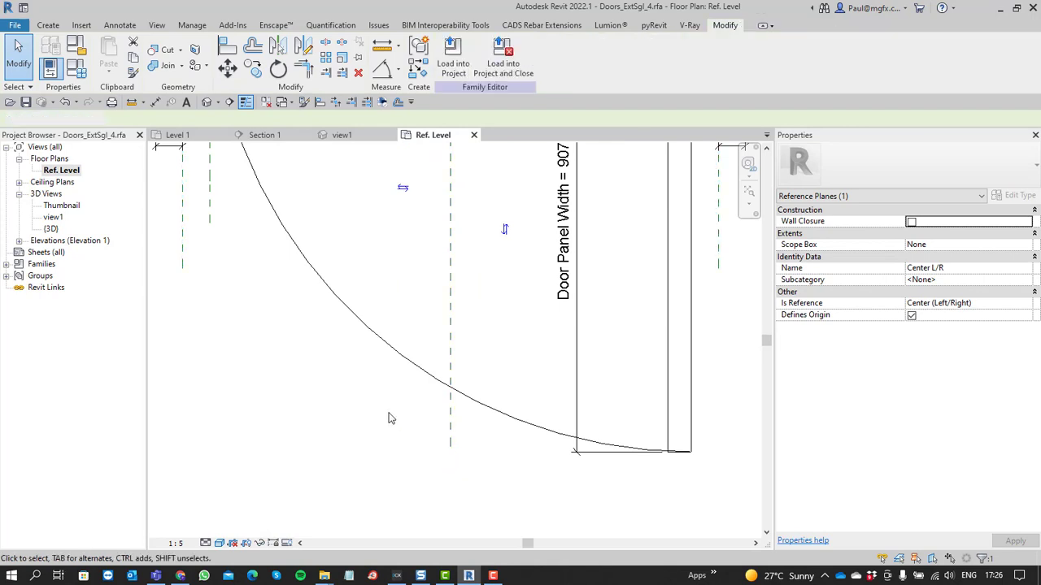
pyautogui.scroll(-2, 419, 466)
pyautogui.moveTo(419, 466); pyautogui.dragTo(423, 537, button='middle')
pyautogui.scroll(-2, 488, 284)
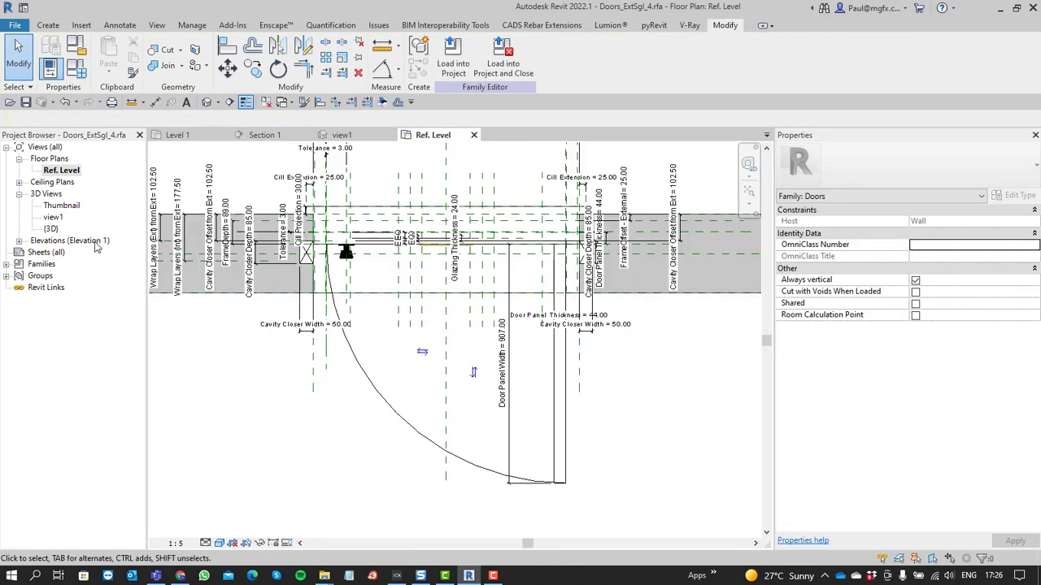
# Draw a section along the Center L/R plane through the door, creating Section 1
pyautogui.click(230, 102)
pyautogui.scroll(-2, 504, 396)
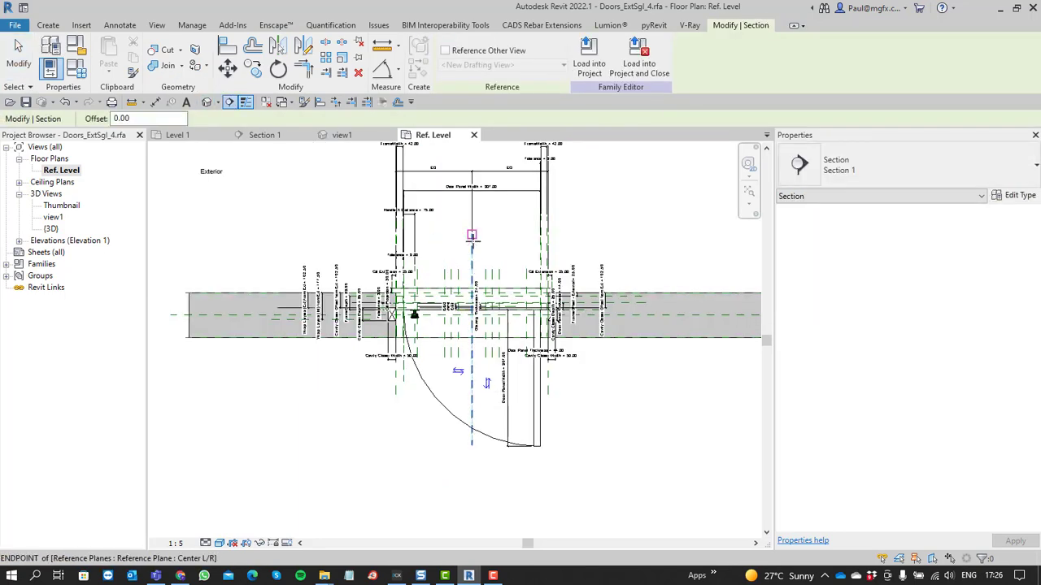
pyautogui.click(472, 239)
pyautogui.click(472, 438)
pyautogui.press('Escape')
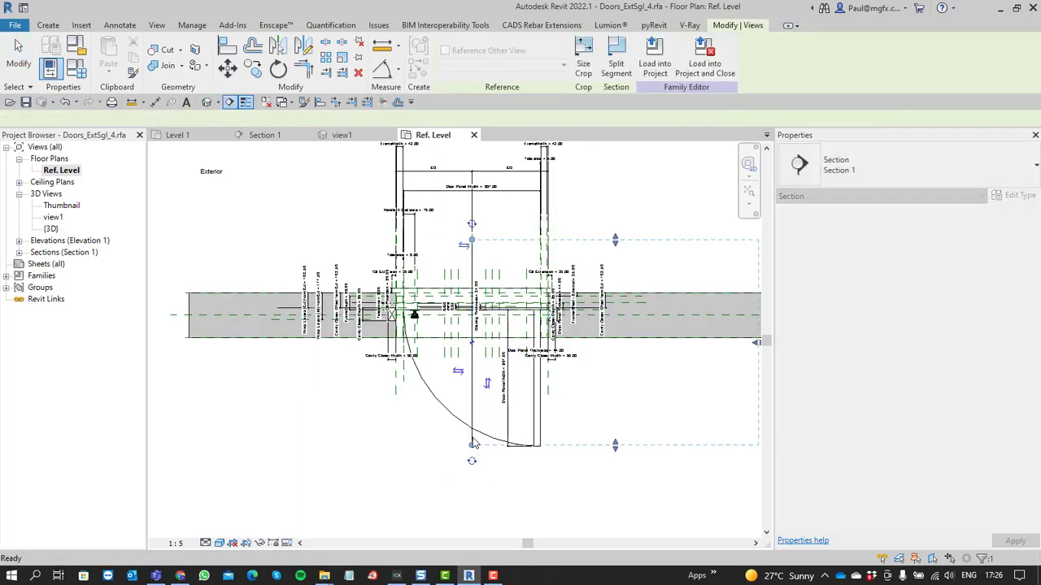
pyautogui.scroll(1, 476, 418)
pyautogui.click(18, 252)
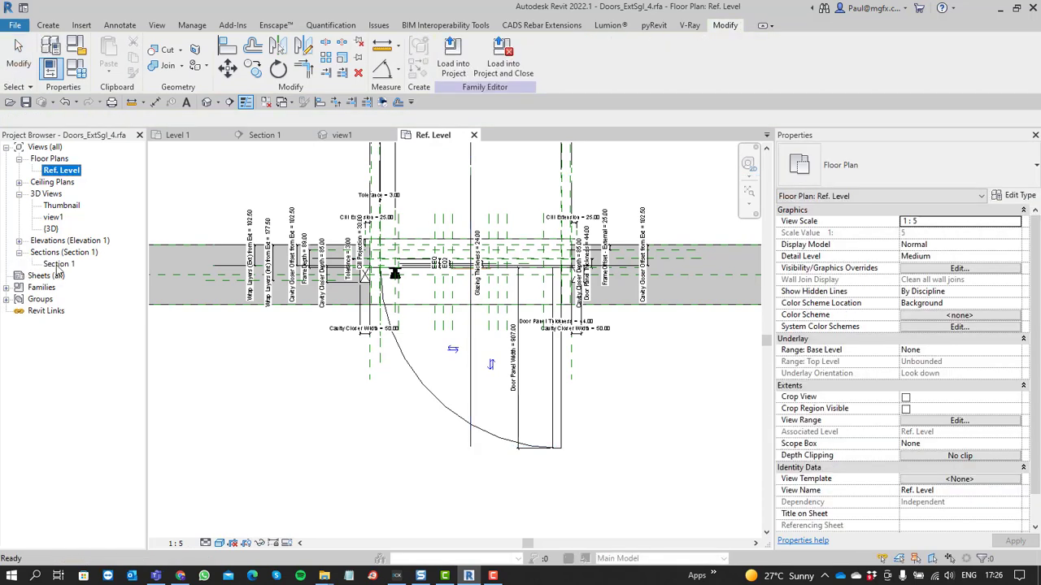
# Open Section 1, set its work plane to Reference Plane : Center L/R, and show it
pyautogui.doubleClick(59, 264)
pyautogui.click(39, 26)
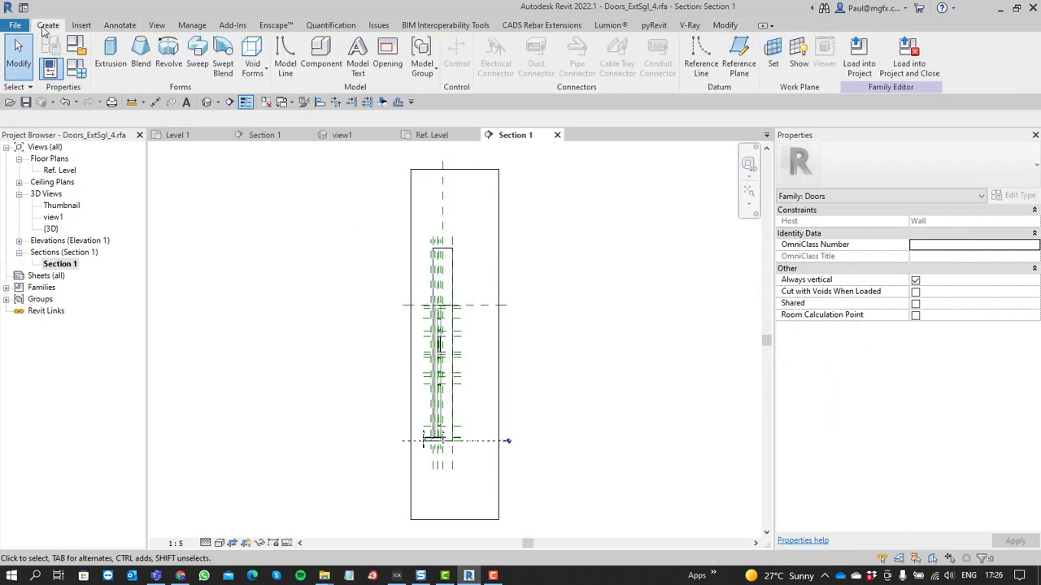
pyautogui.click(736, 59)
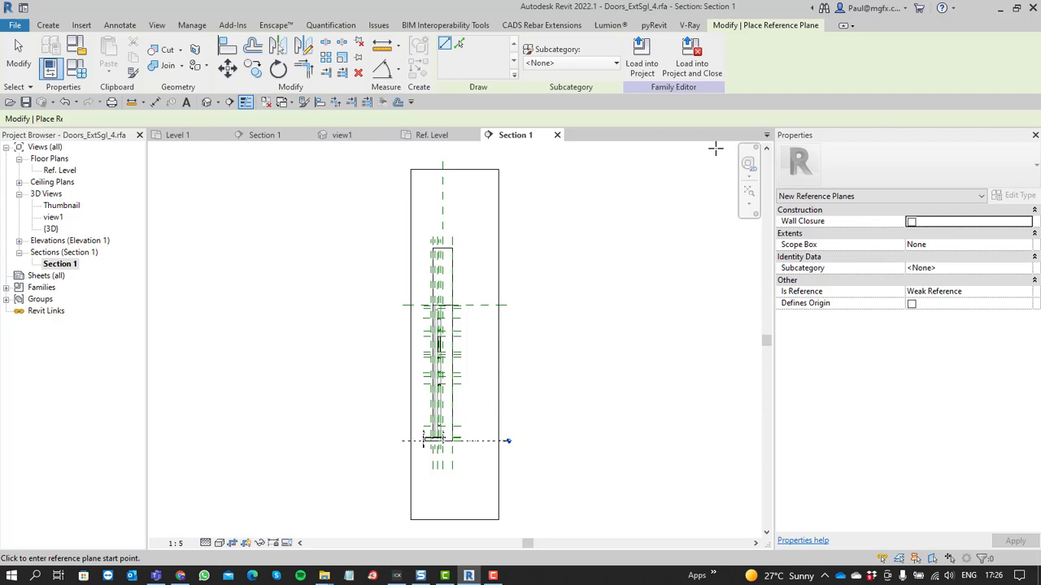
pyautogui.press('Escape')
pyautogui.click(48, 25)
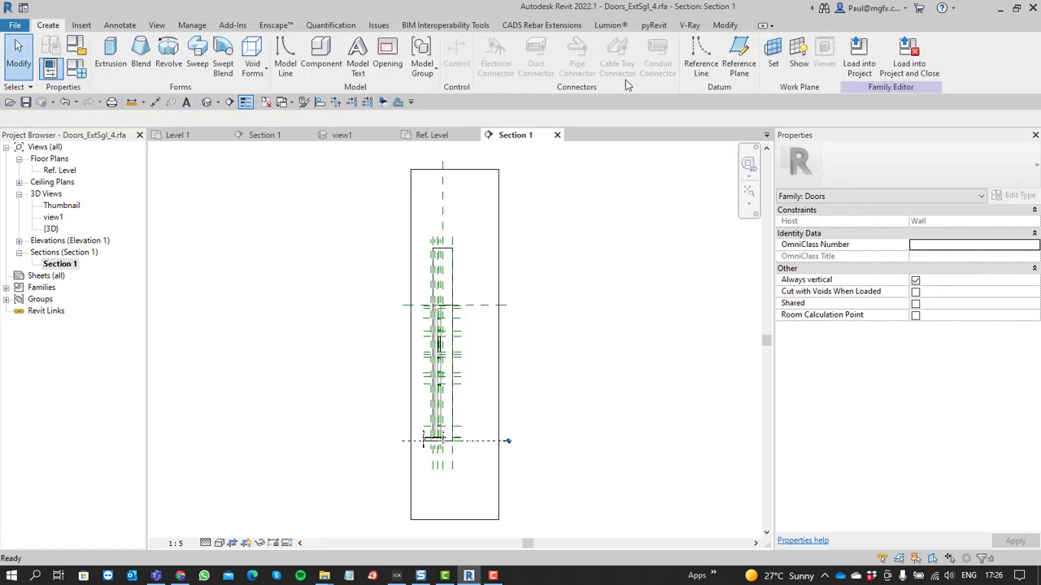
pyautogui.click(773, 59)
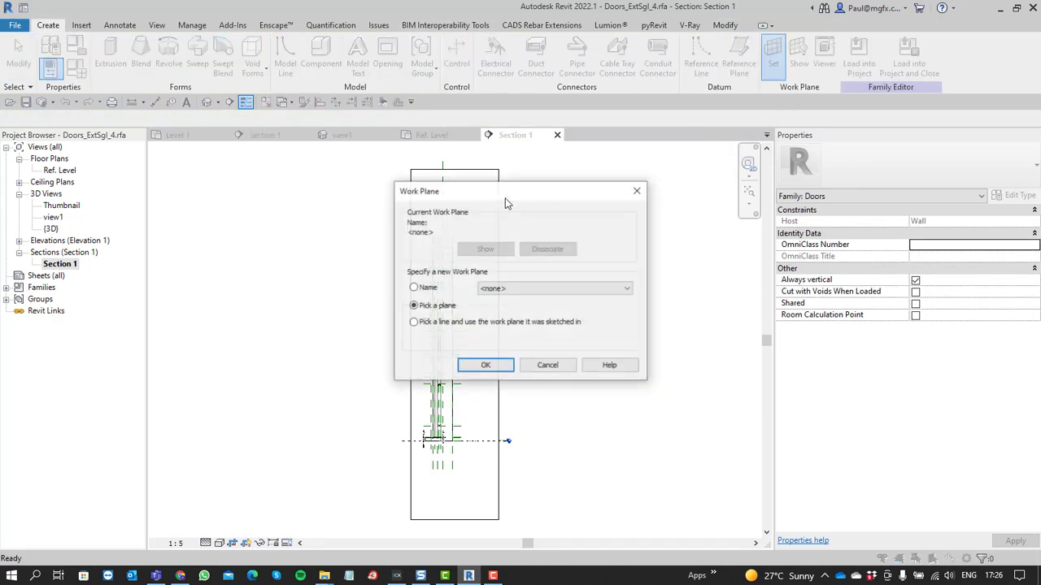
pyautogui.click(508, 288)
pyautogui.click(576, 340)
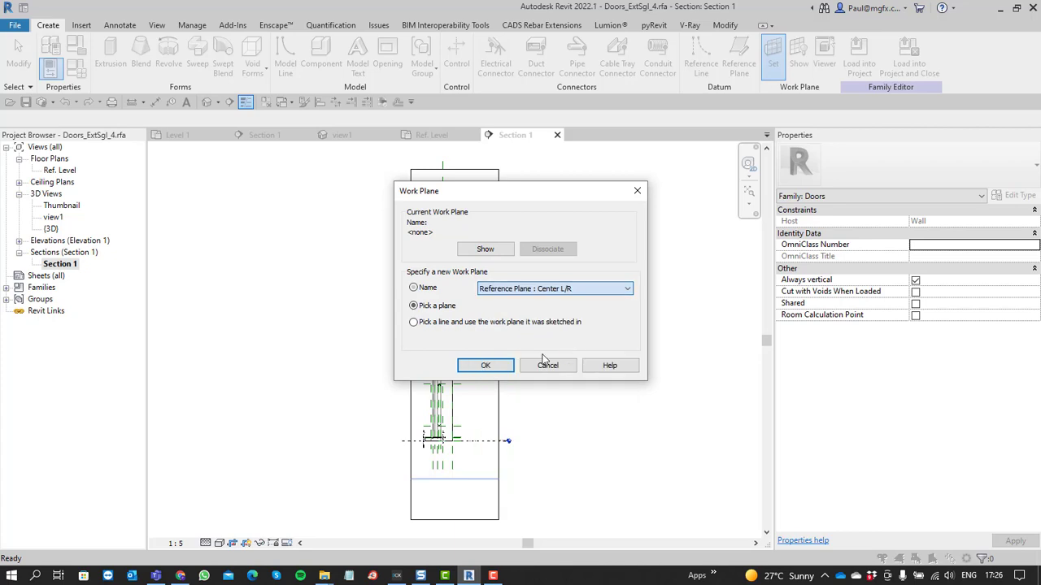
pyautogui.click(486, 366)
pyautogui.click(796, 60)
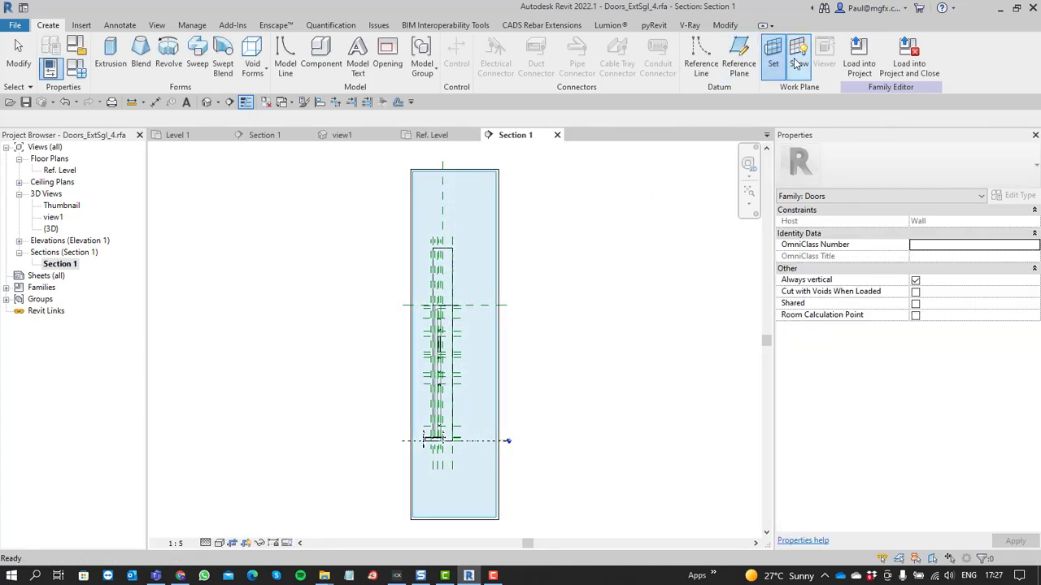
# Select the Standard type of the sliding door operating jamb detail in the Project Browser
pyautogui.scroll(4, 431, 429)
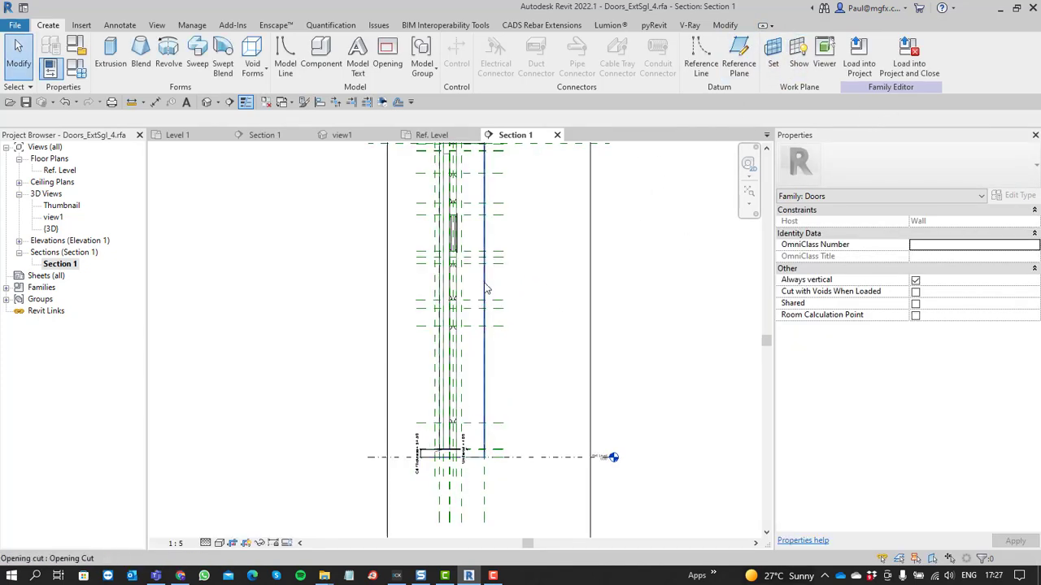
pyautogui.scroll(5, 486, 289)
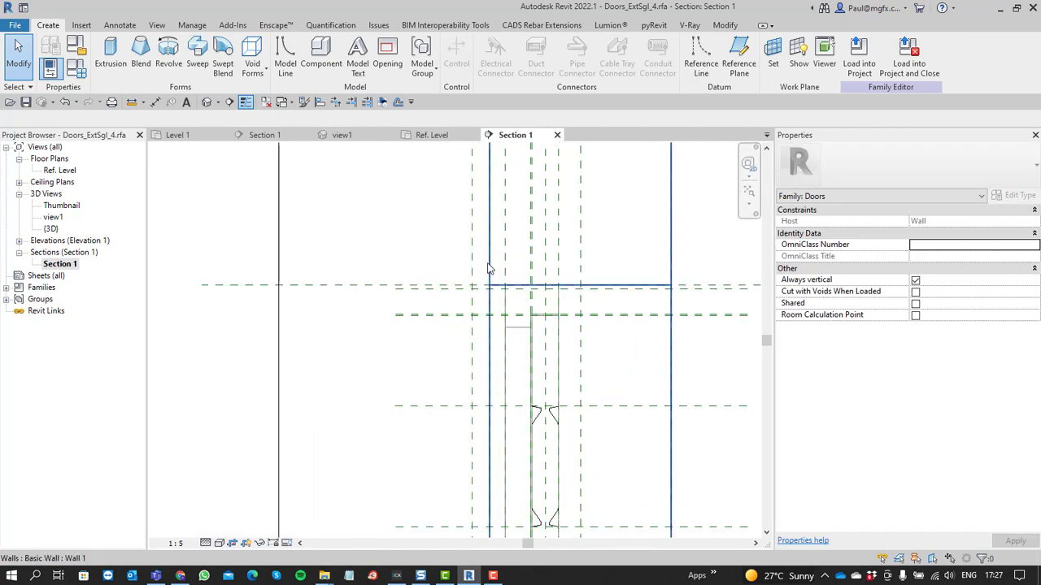
pyautogui.scroll(-1, 457, 282)
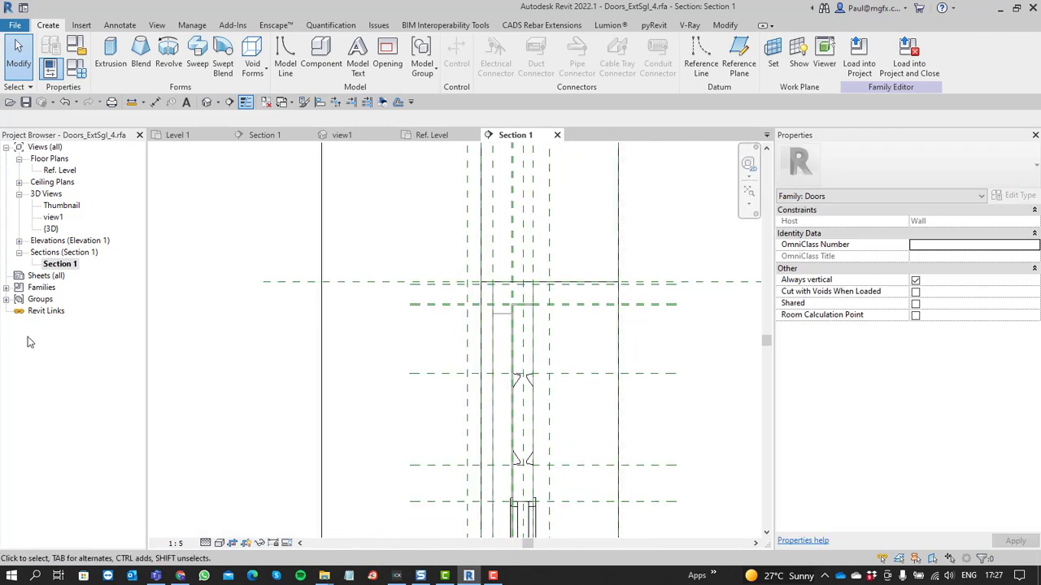
pyautogui.click(7, 287)
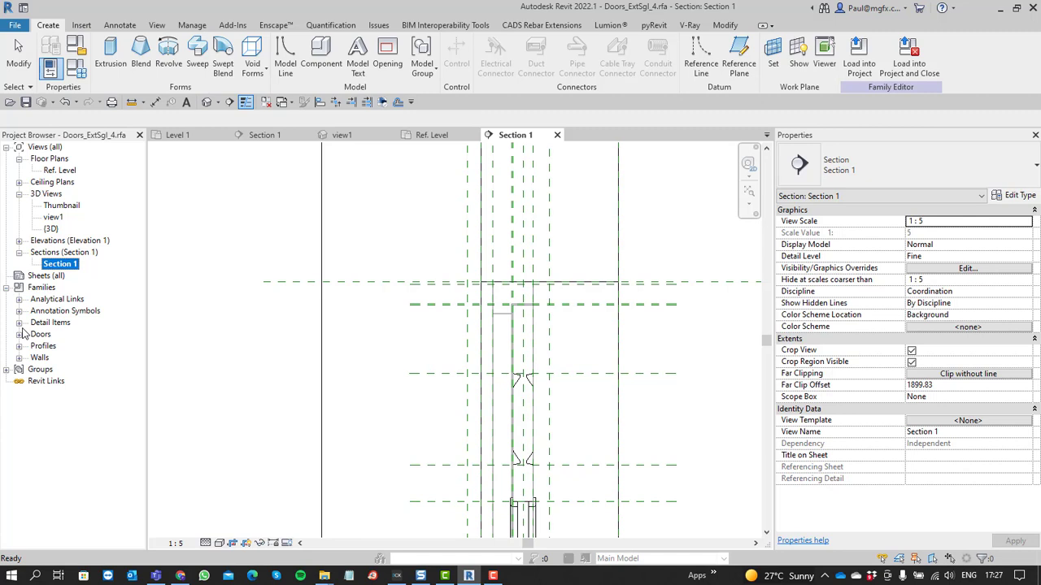
pyautogui.click(20, 324)
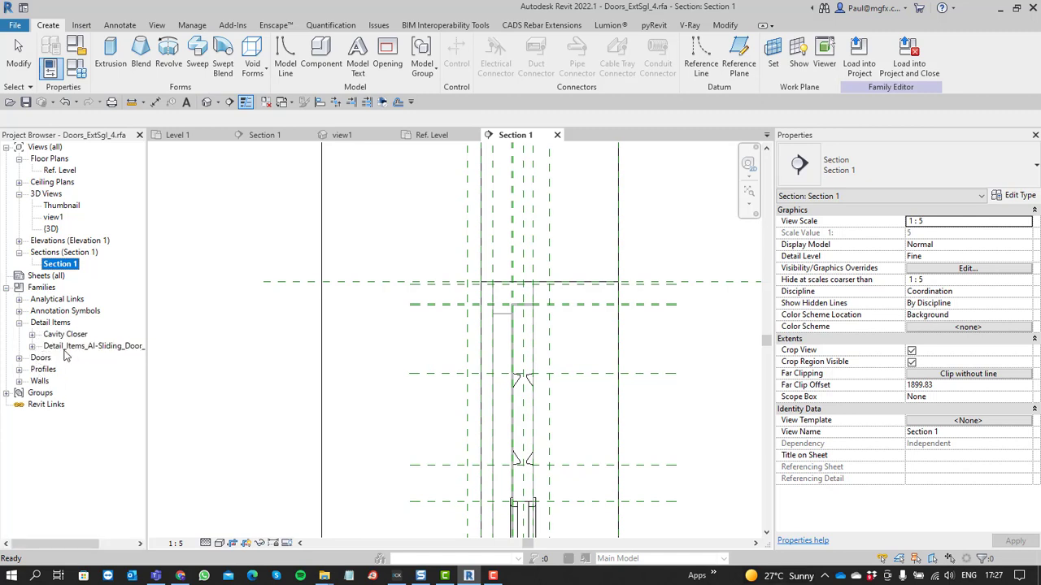
pyautogui.click(31, 346)
pyautogui.click(62, 358)
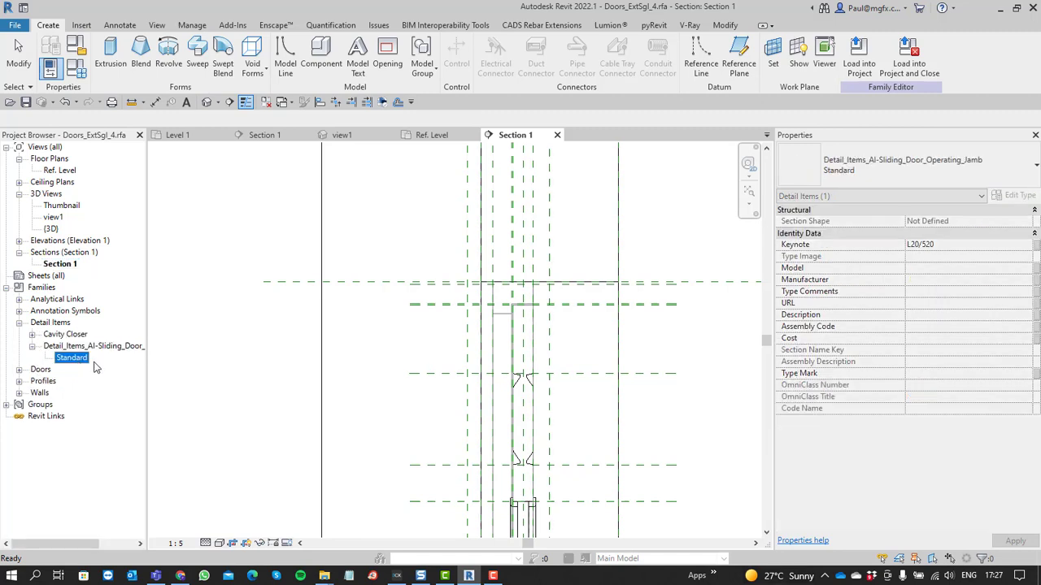
# Place the Operating Jamb detail component at the door head in Section 1
pyautogui.moveTo(75, 361); pyautogui.dragTo(523, 302)
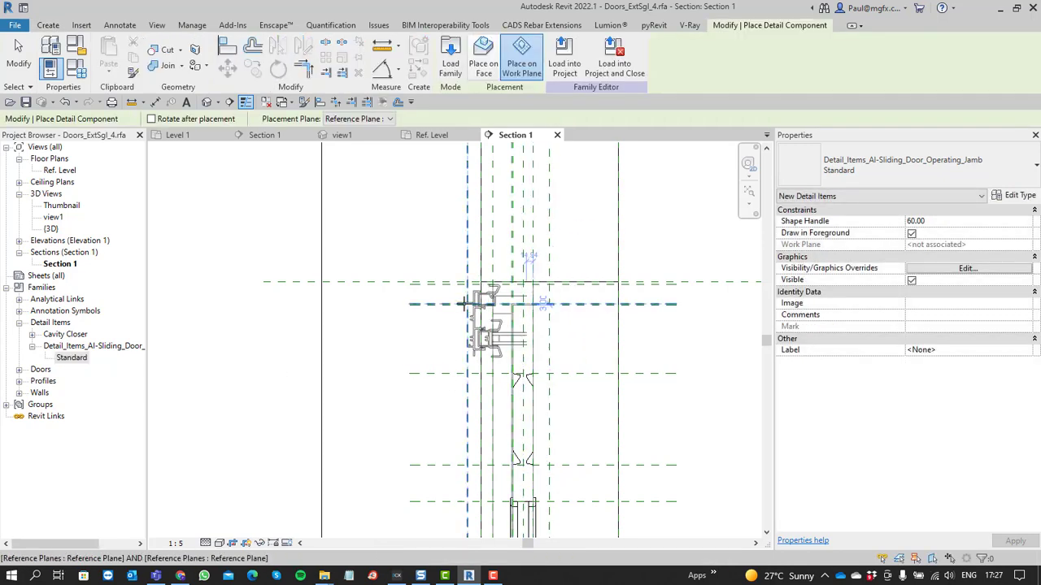
pyautogui.scroll(-2, 413, 334)
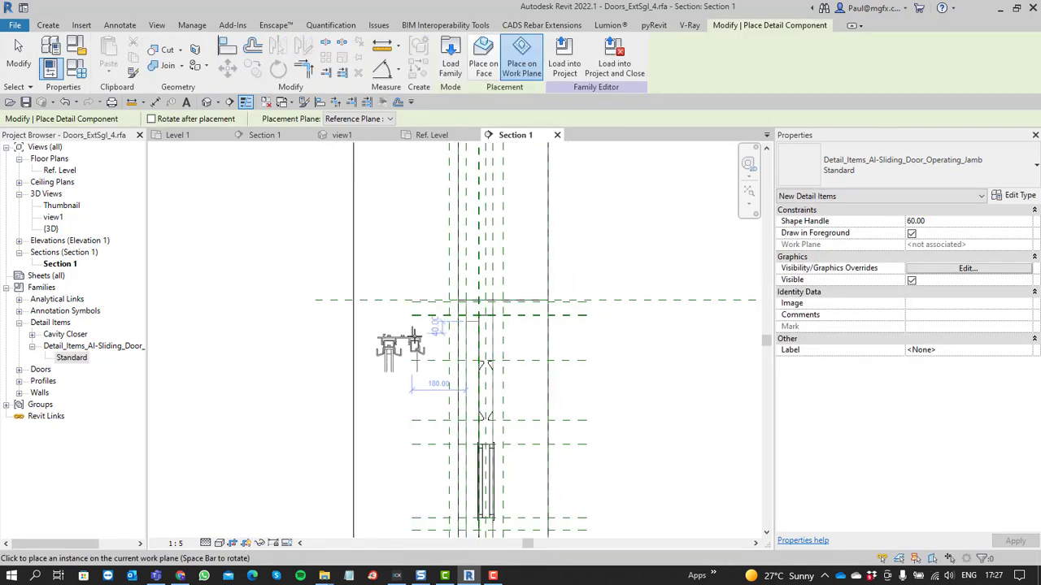
pyautogui.scroll(3, 481, 303)
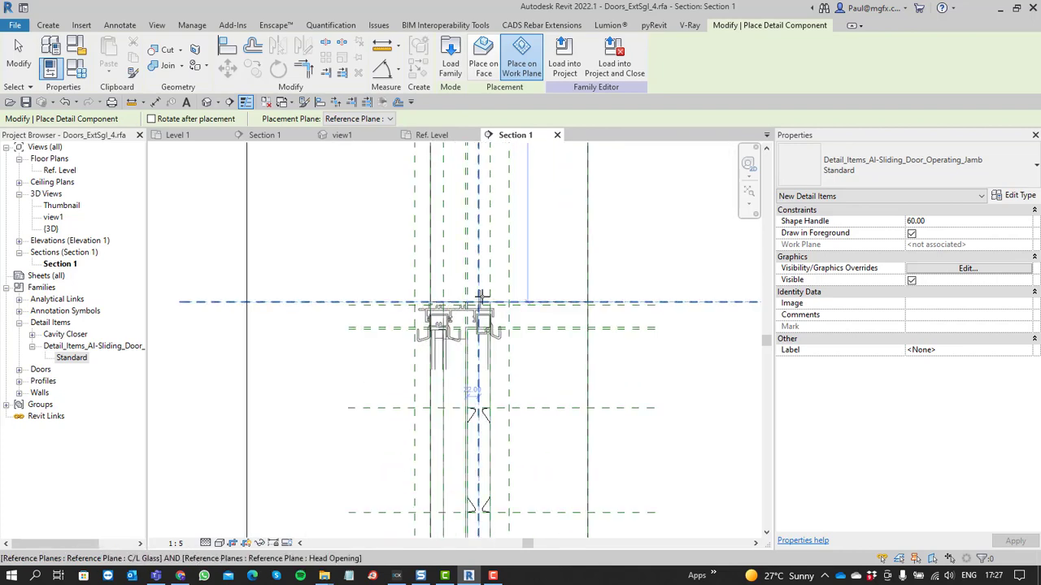
pyautogui.click(483, 302)
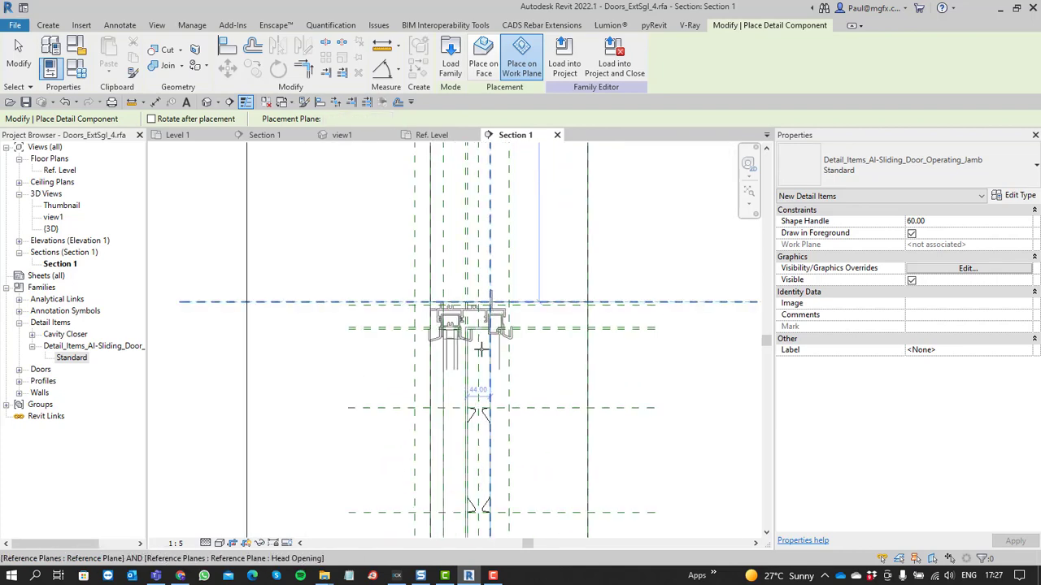
pyautogui.scroll(-2, 435, 333)
# Load the edited door family into Project1 without saving Doors_ExtSgl_4.rfa
pyautogui.press('Escape')
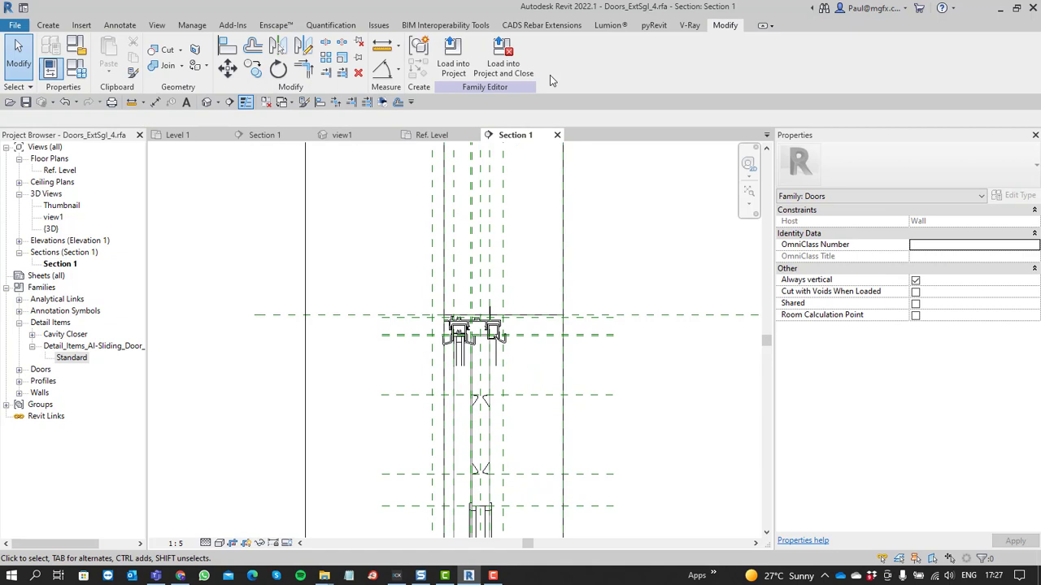
pyautogui.click(504, 65)
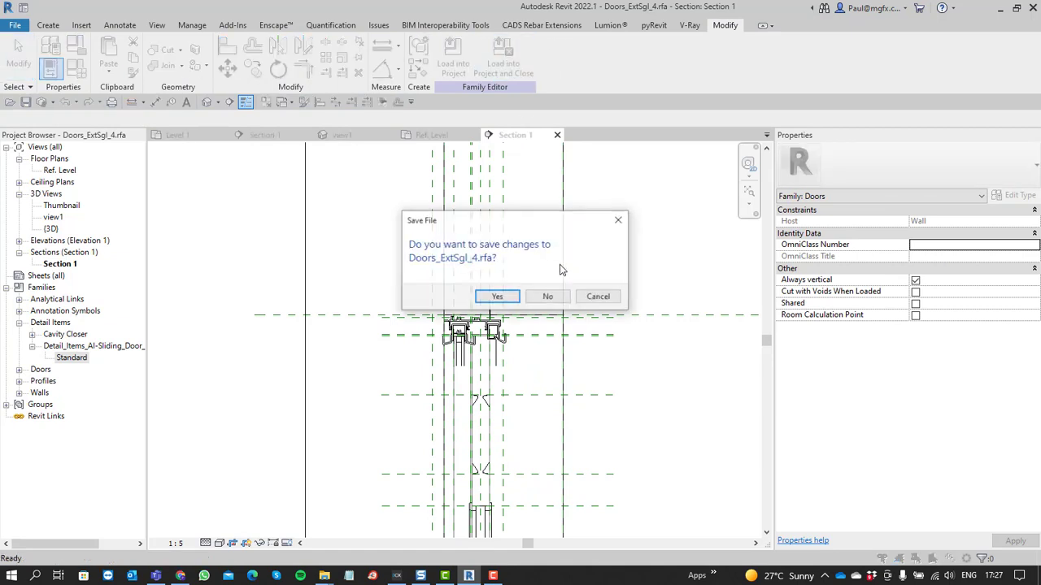
pyautogui.click(497, 297)
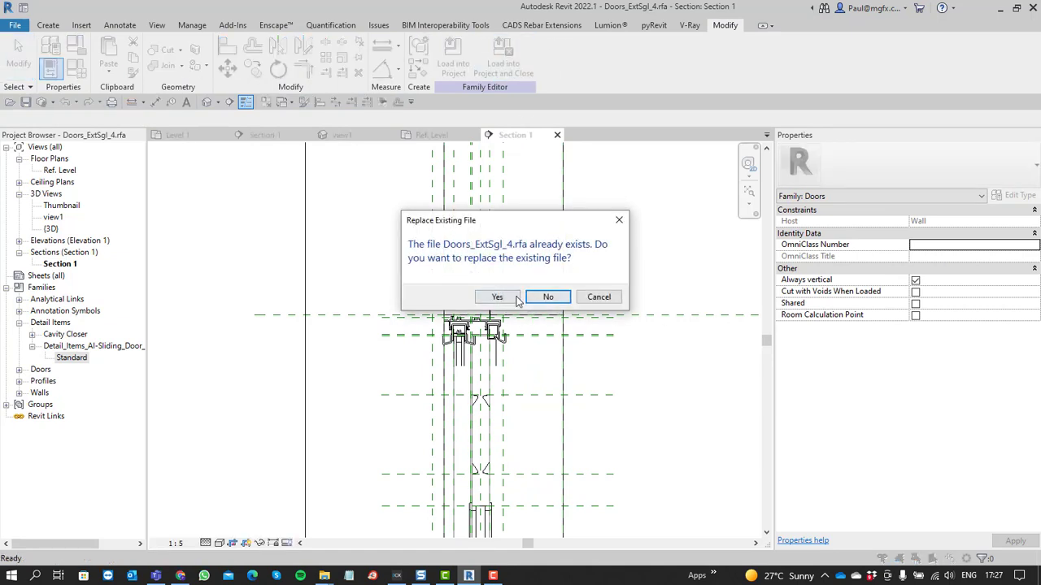
pyautogui.click(548, 298)
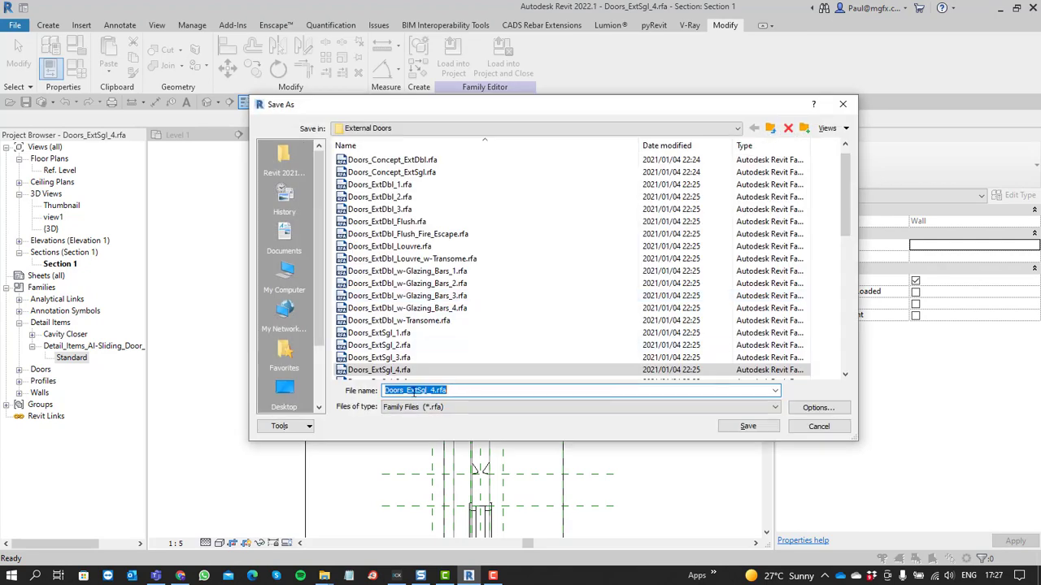
pyautogui.click(819, 428)
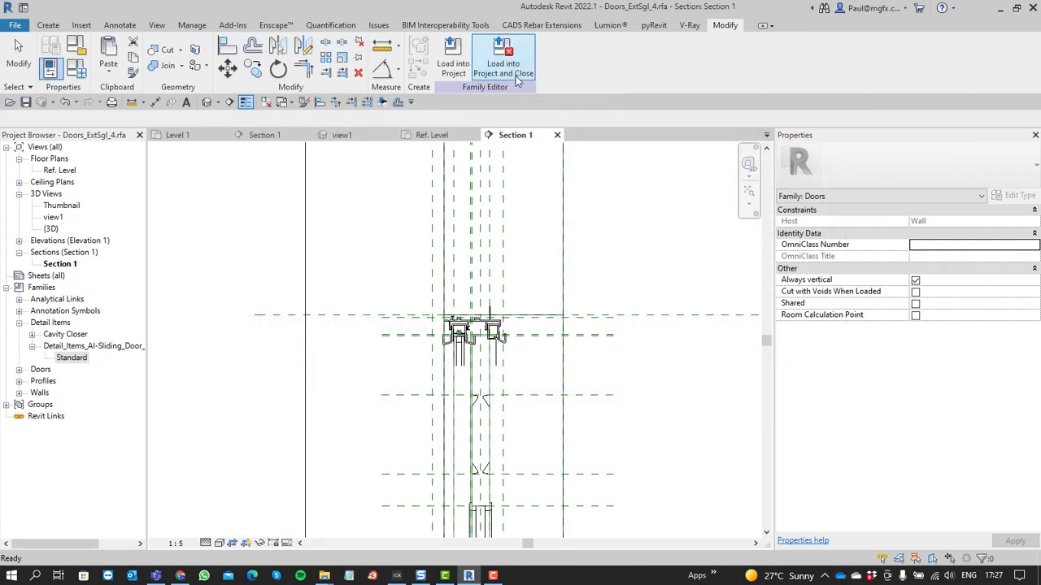
pyautogui.click(516, 79)
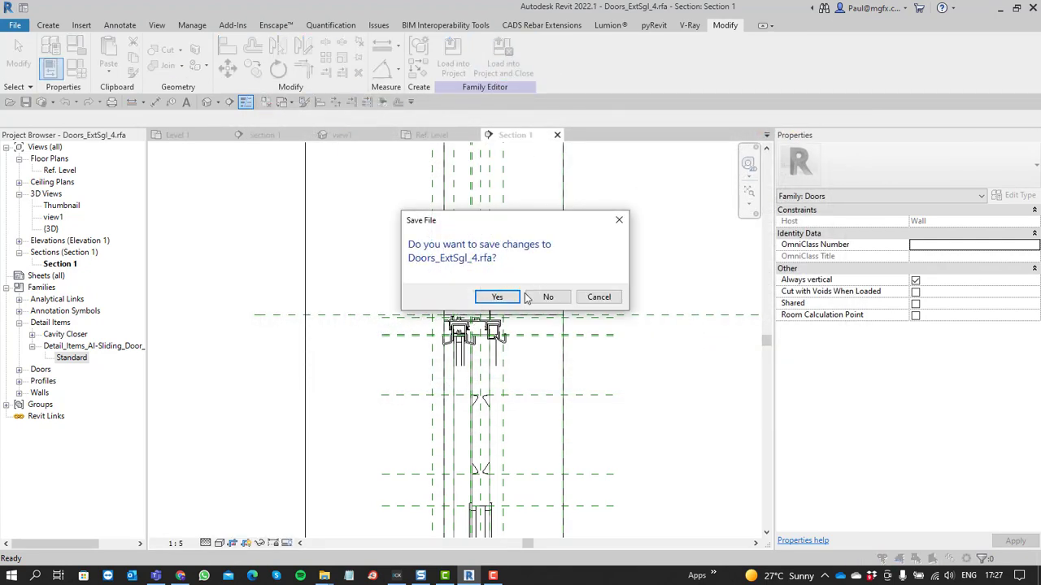
pyautogui.click(545, 297)
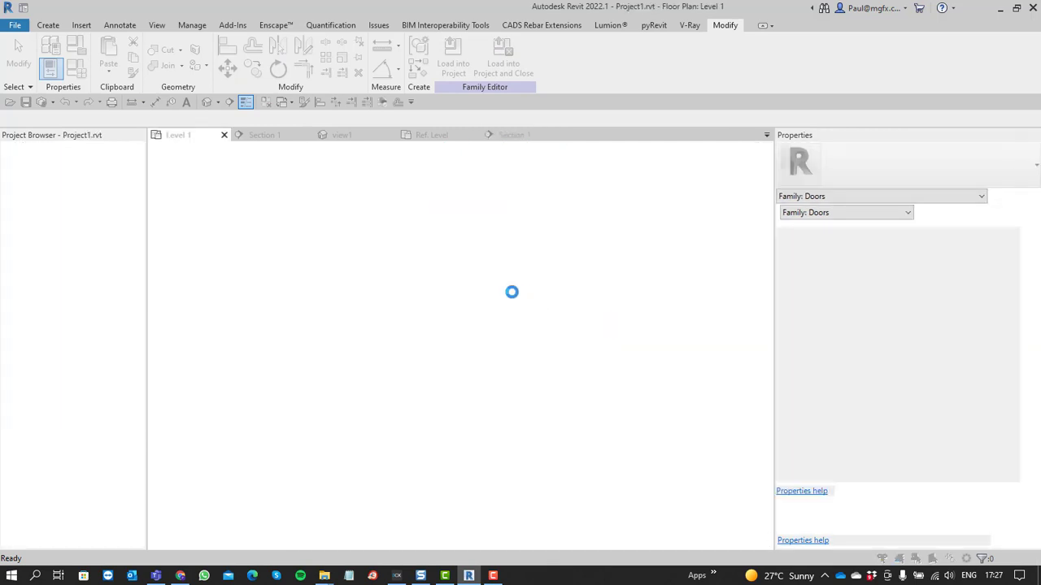
# Overwrite the existing door family in the project and open its Section 1 view
pyautogui.click(464, 283)
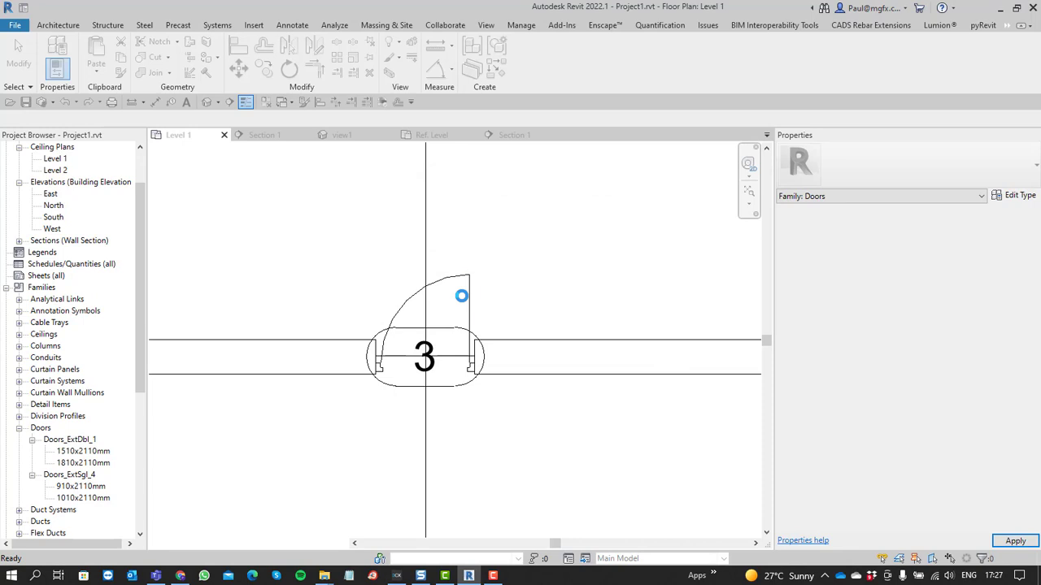
pyautogui.scroll(-3, 461, 297)
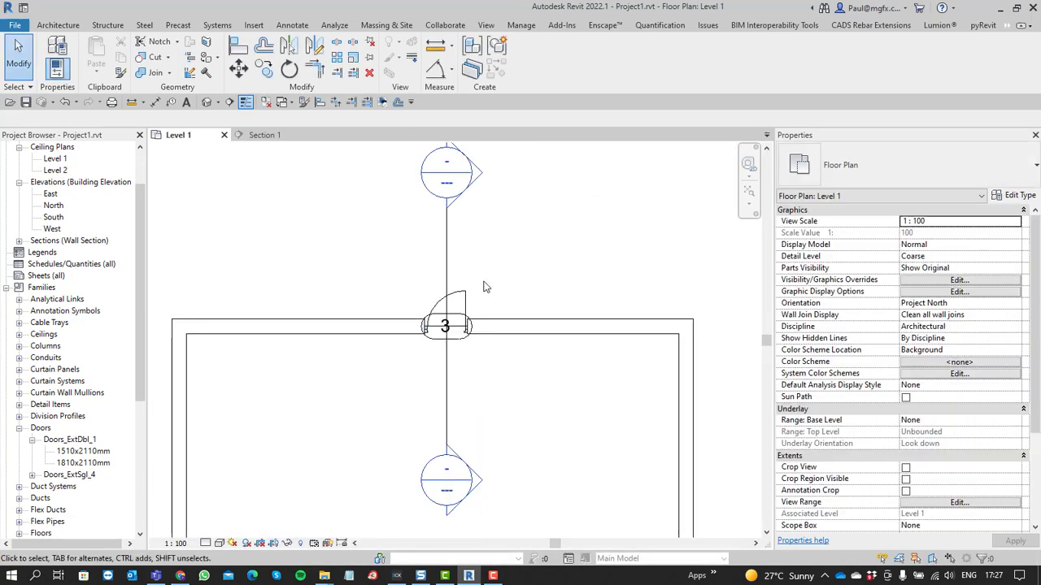
pyautogui.scroll(2, 482, 286)
pyautogui.doubleClick(486, 201)
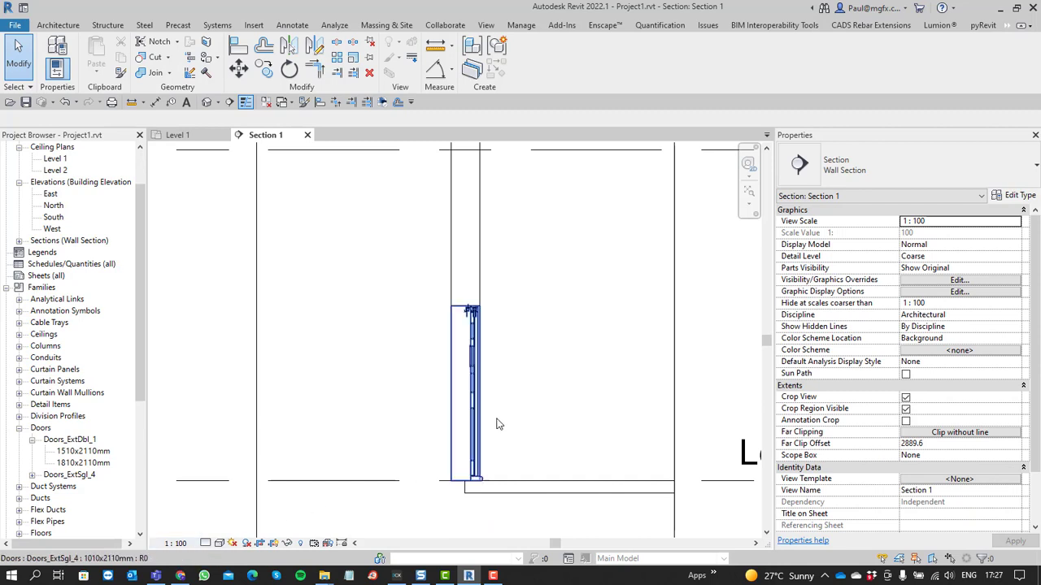
pyautogui.scroll(3, 471, 313)
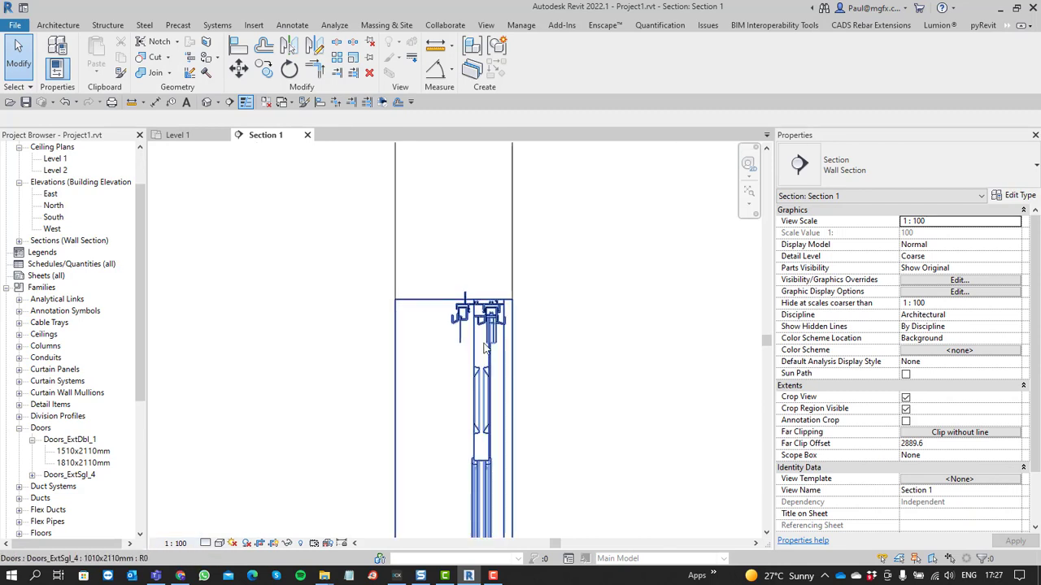
pyautogui.scroll(3, 470, 343)
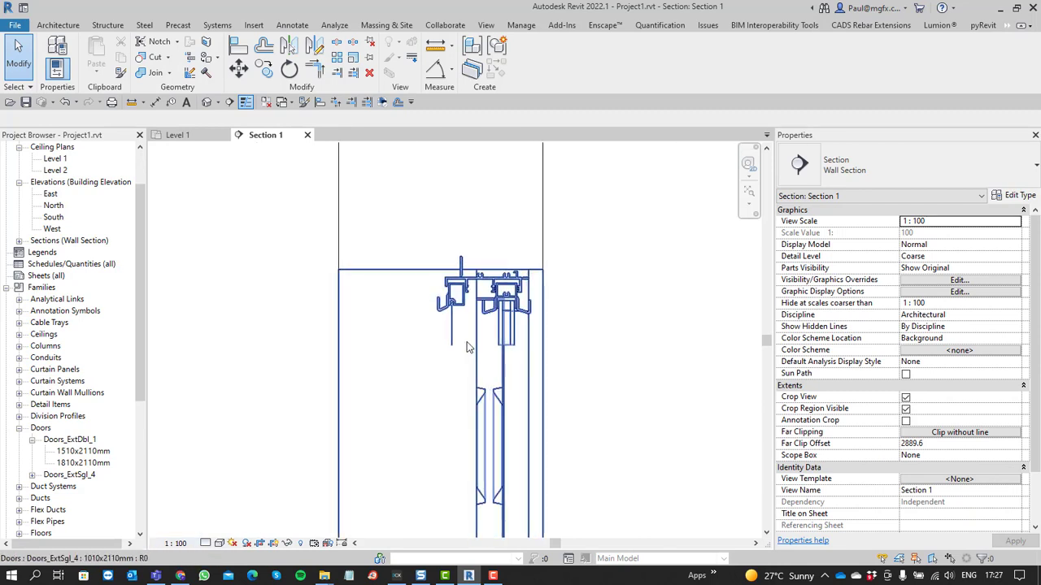
# Preview the section at Medium detail, return it to Coarse, and select the Doors_ExtSgl_4 door
pyautogui.click(206, 544)
pyautogui.click(223, 518)
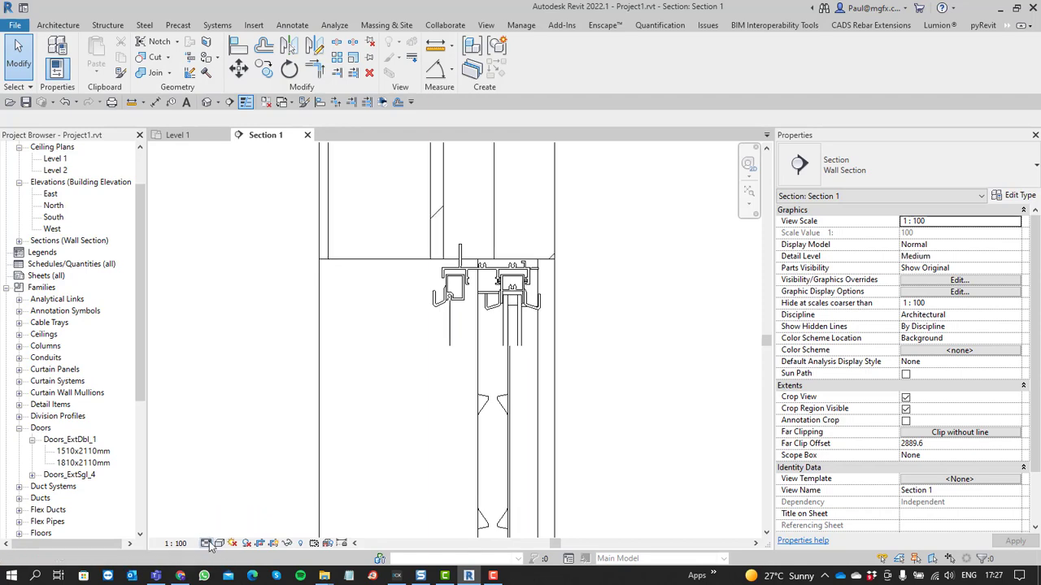
pyautogui.click(206, 543)
pyautogui.click(221, 506)
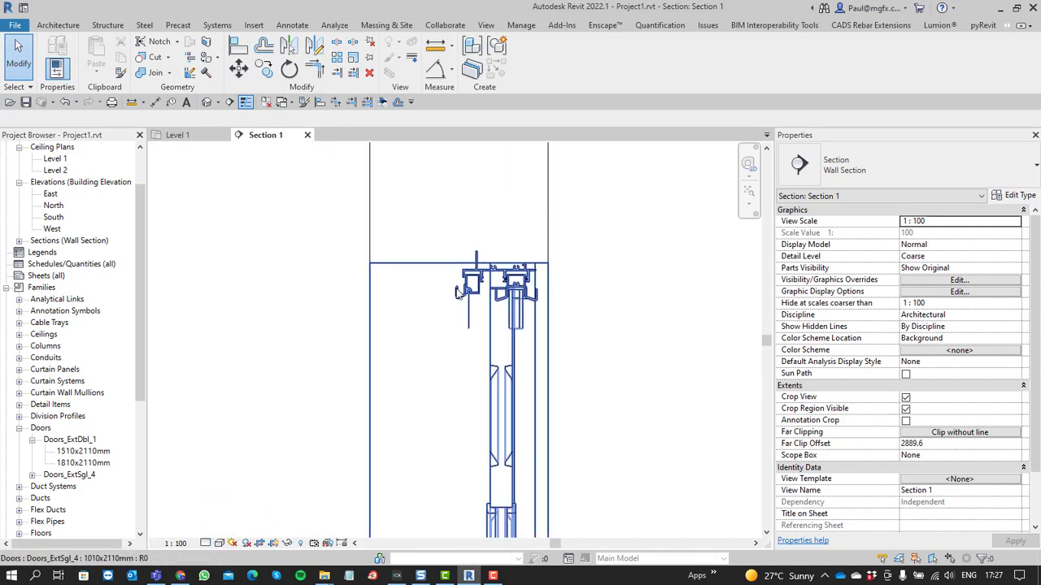
pyautogui.click(461, 291)
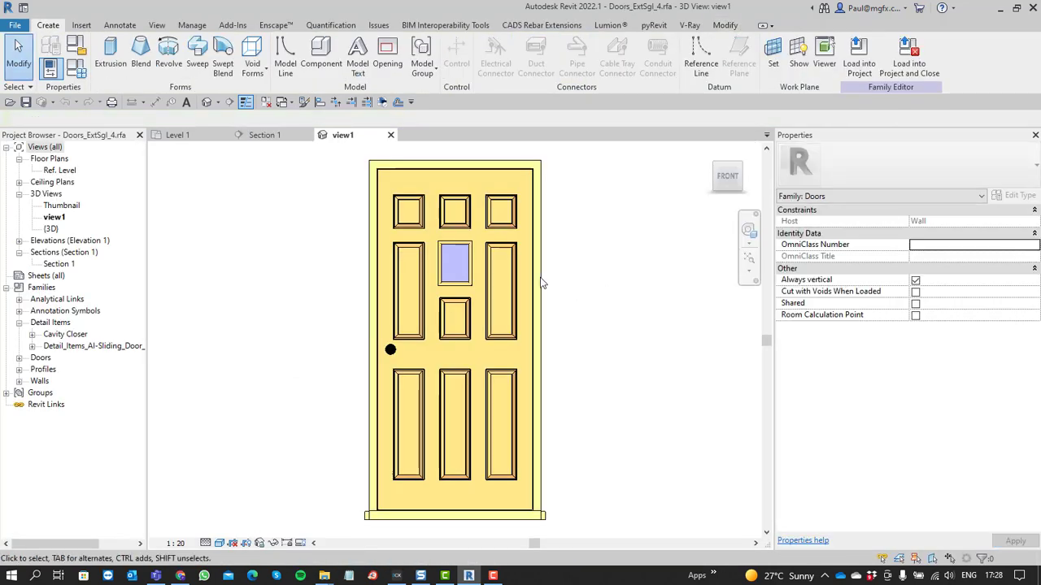
# In the family's Section 1 view, set the Operating Jamb detail to show only at Fine
pyautogui.doubleClick(56, 265)
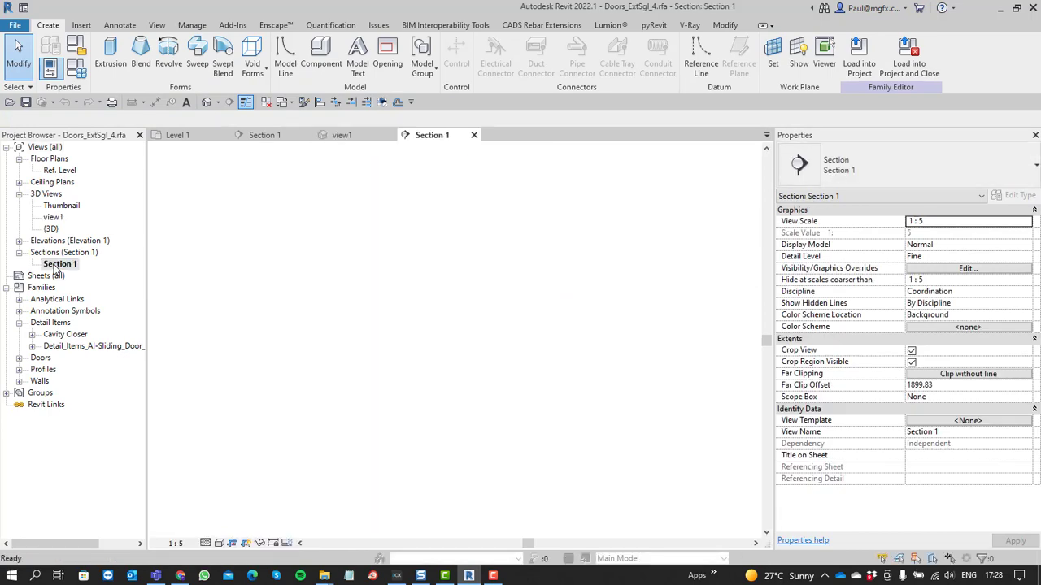
pyautogui.scroll(3, 446, 308)
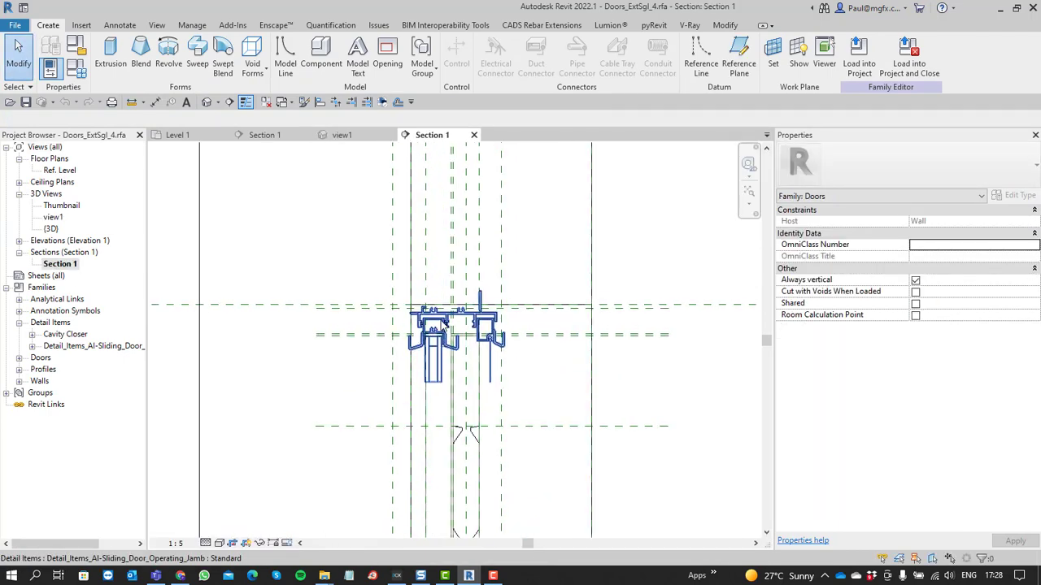
pyautogui.click(444, 328)
pyautogui.click(945, 270)
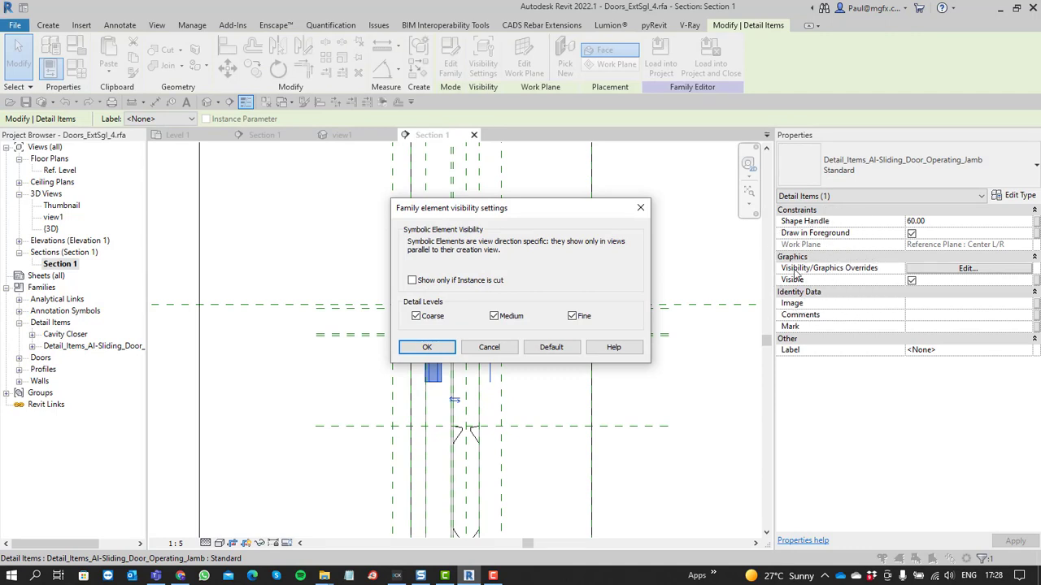
pyautogui.click(416, 316)
pyautogui.click(506, 317)
pyautogui.click(427, 347)
# Reload the door family into the project without saving, overwriting existing parameter values
pyautogui.click(711, 67)
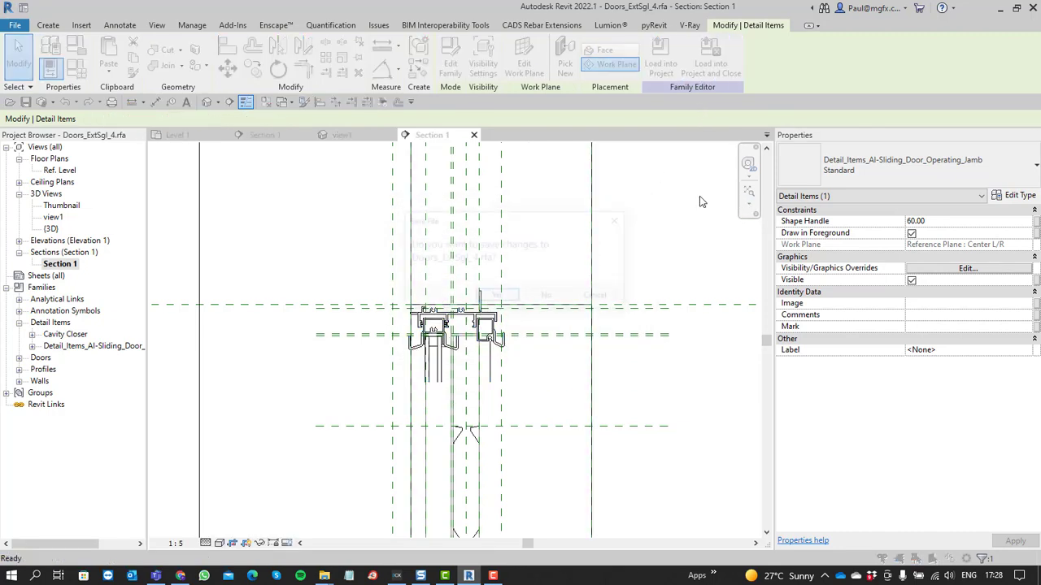
pyautogui.click(546, 297)
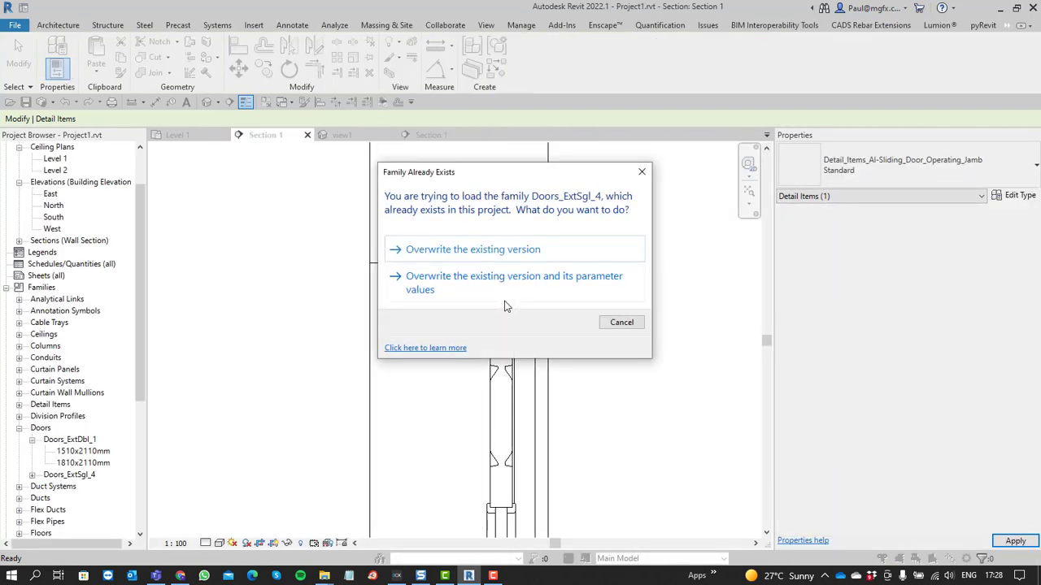
pyautogui.click(444, 289)
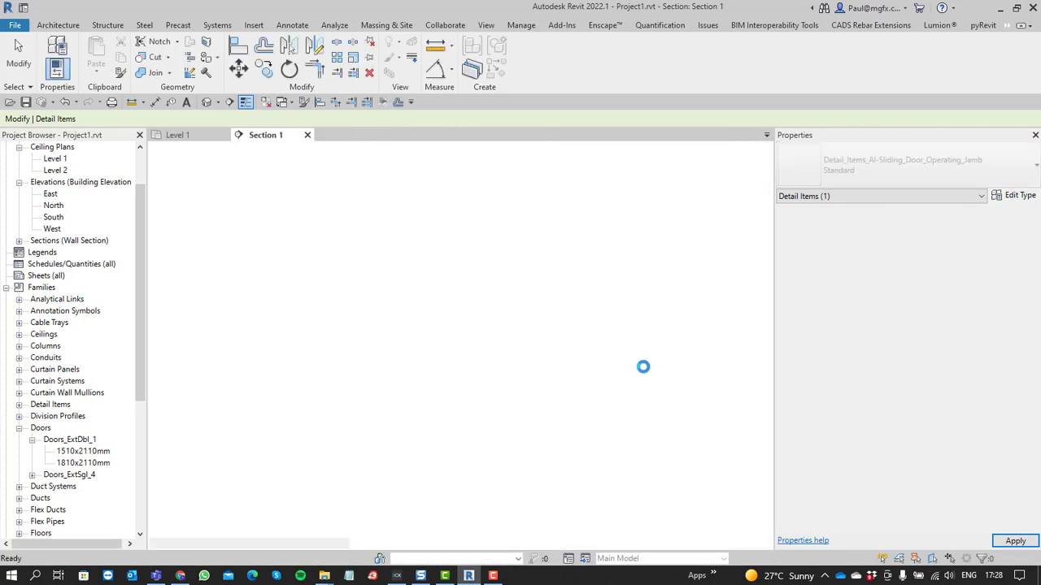
pyautogui.scroll(-3, 429, 379)
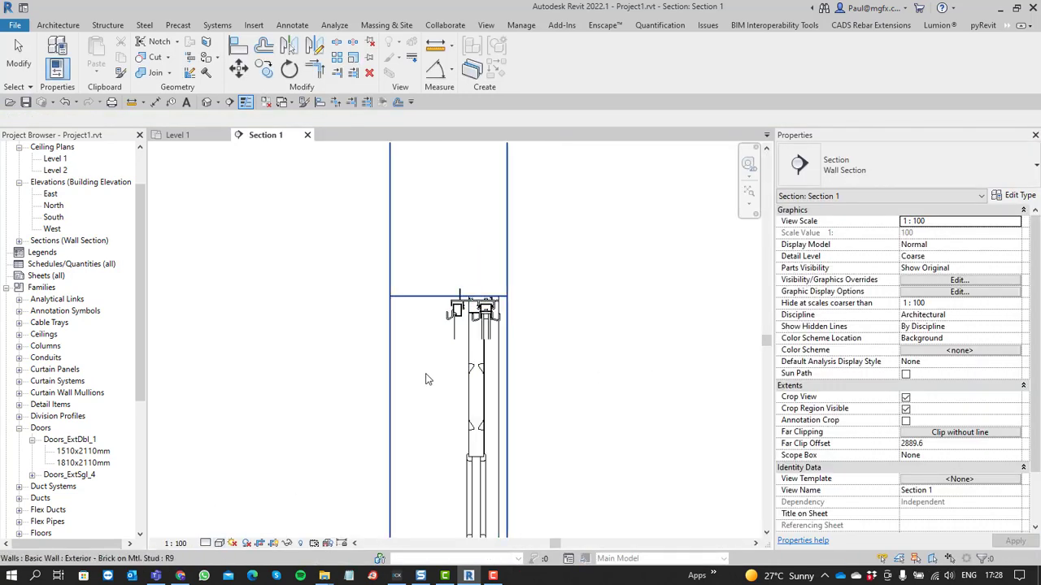
pyautogui.click(511, 301)
pyautogui.scroll(-2, 530, 334)
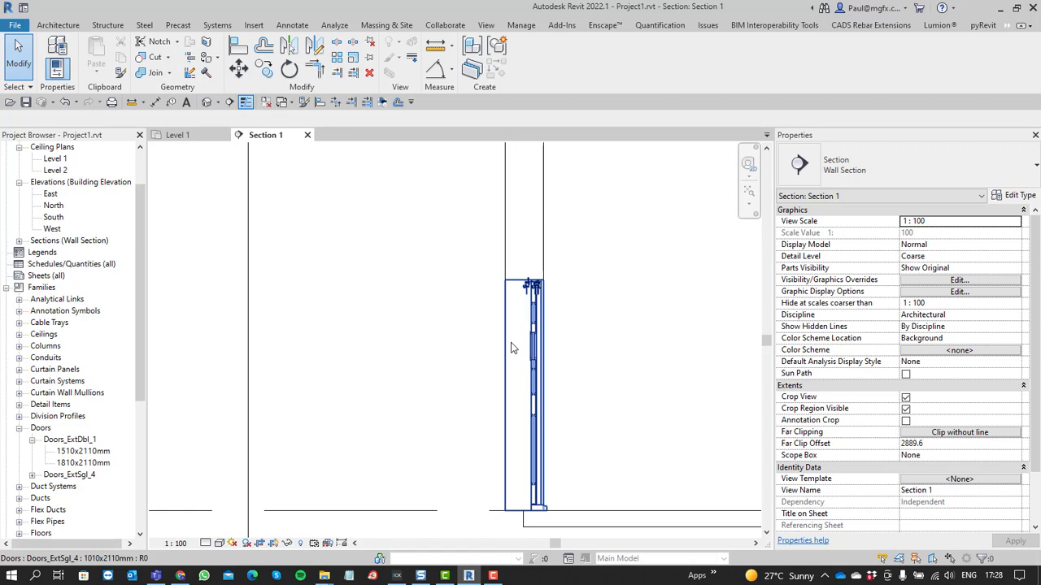
pyautogui.press('Escape')
pyautogui.scroll(2, 568, 248)
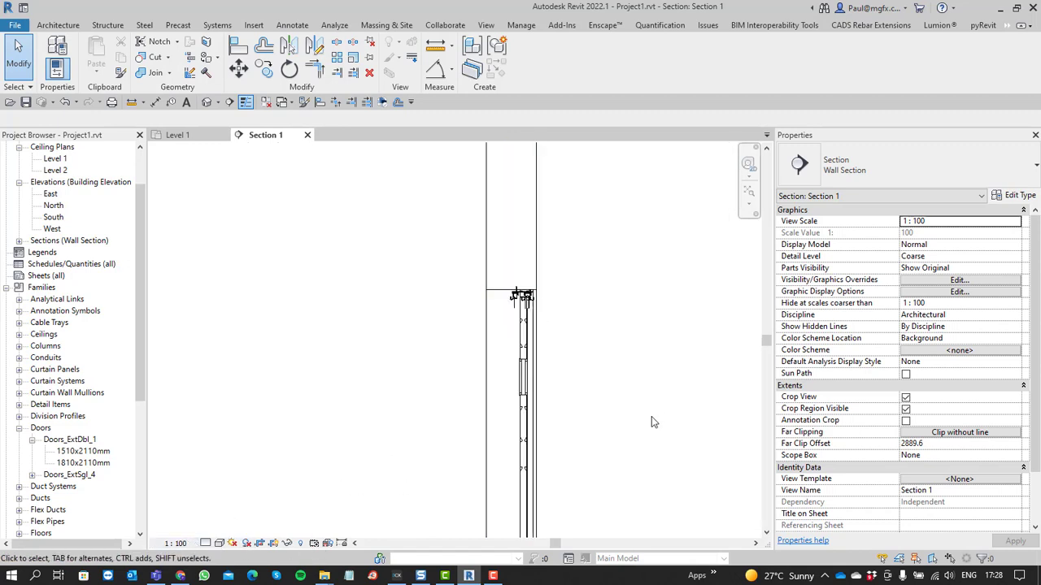
pyautogui.scroll(3, 488, 289)
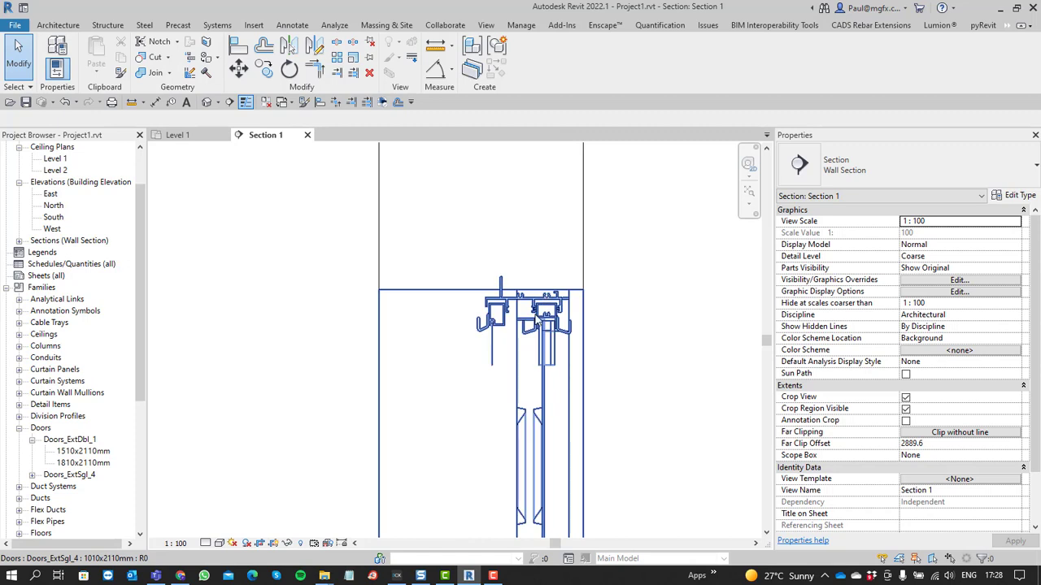
pyautogui.click(207, 544)
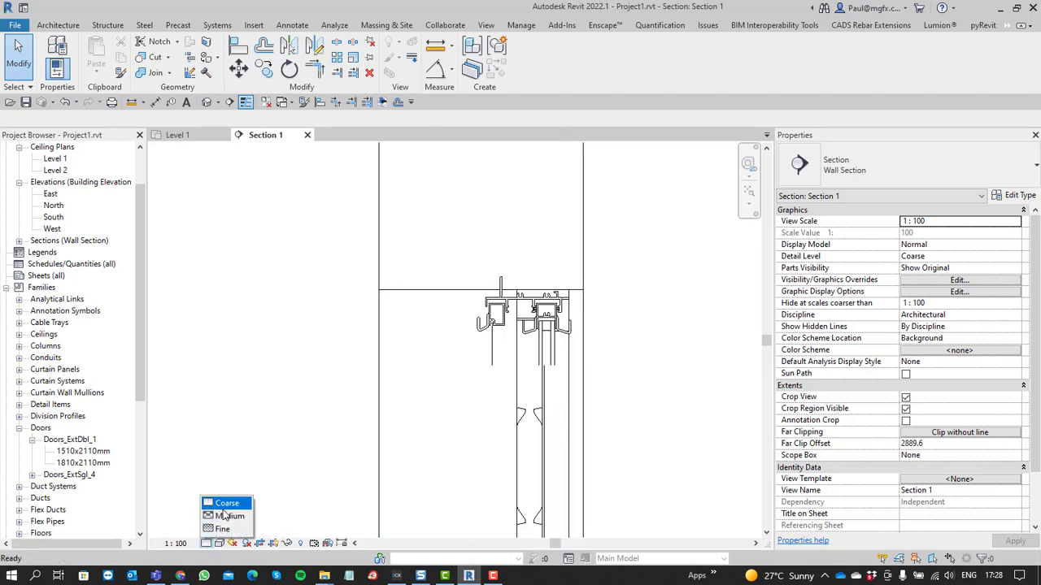
pyautogui.click(223, 516)
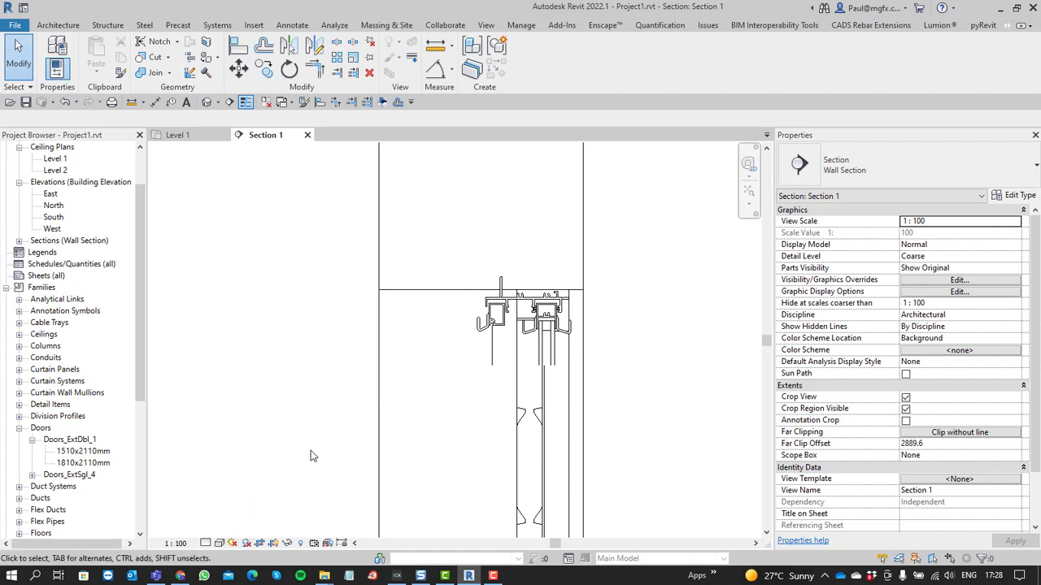
pyautogui.scroll(-1, 331, 371)
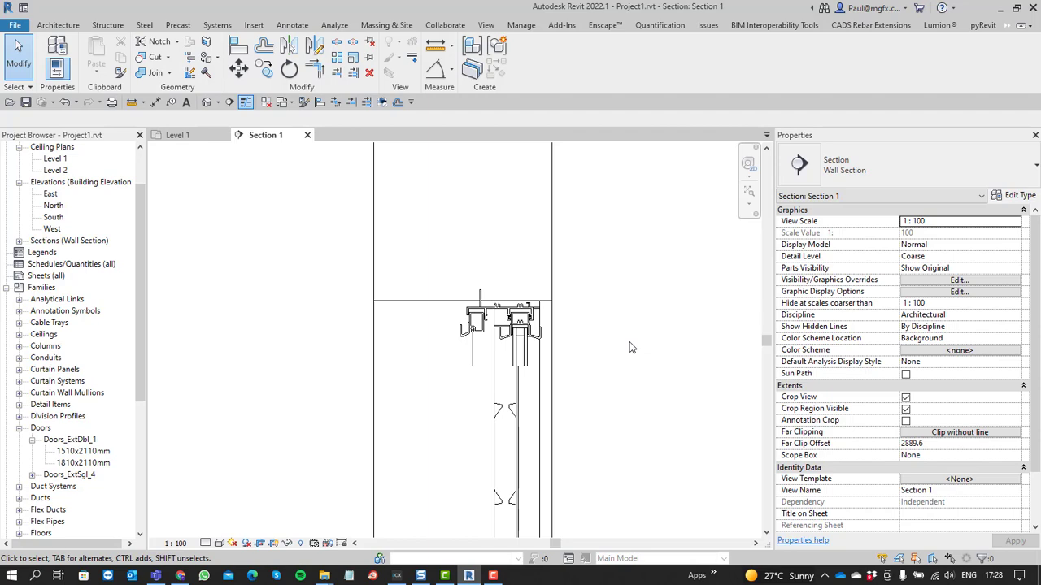
pyautogui.press('v')
pyautogui.press('g')
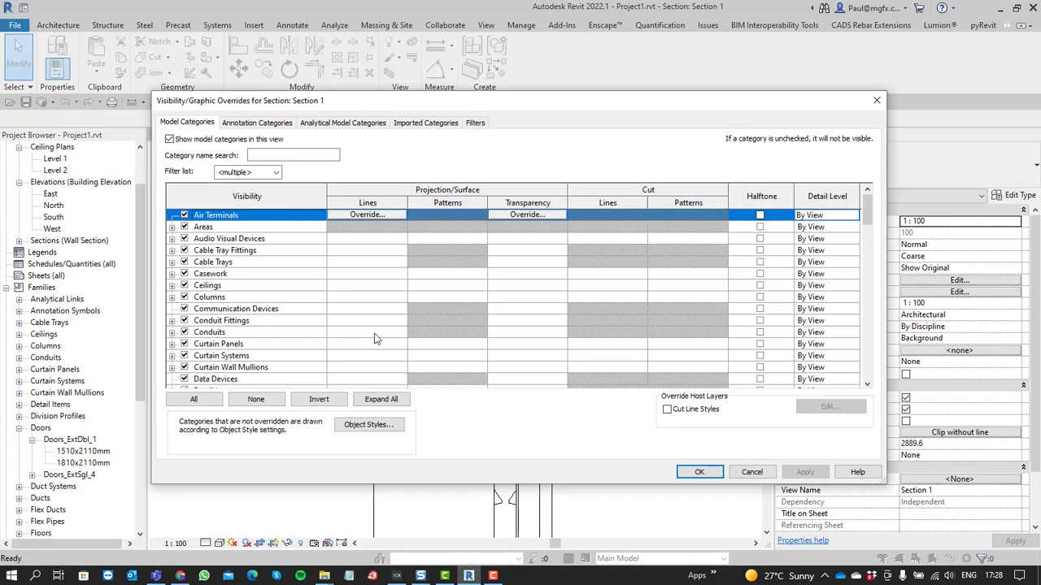
pyautogui.scroll(-2, 430, 358)
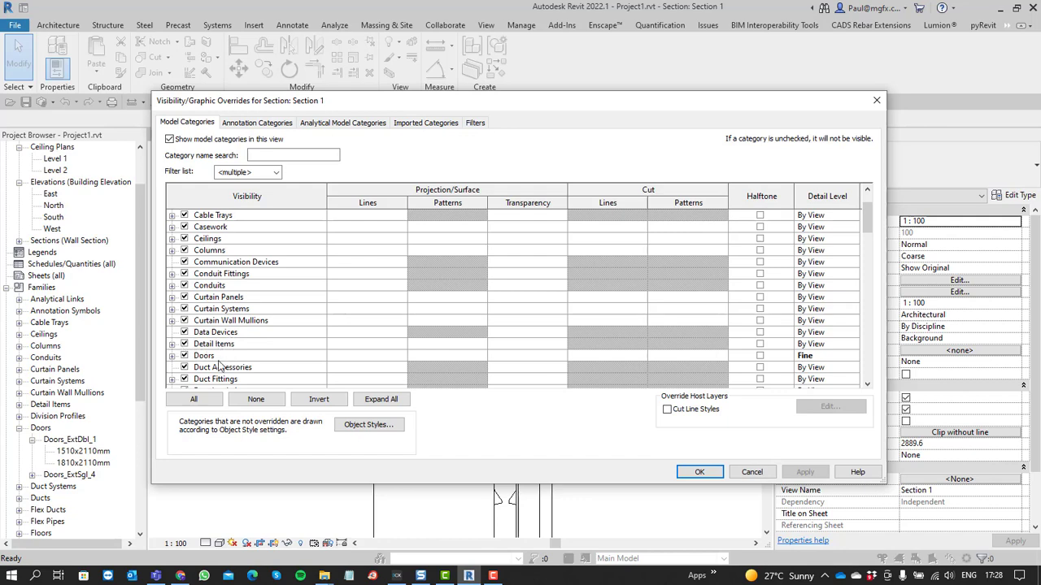
pyautogui.click(877, 100)
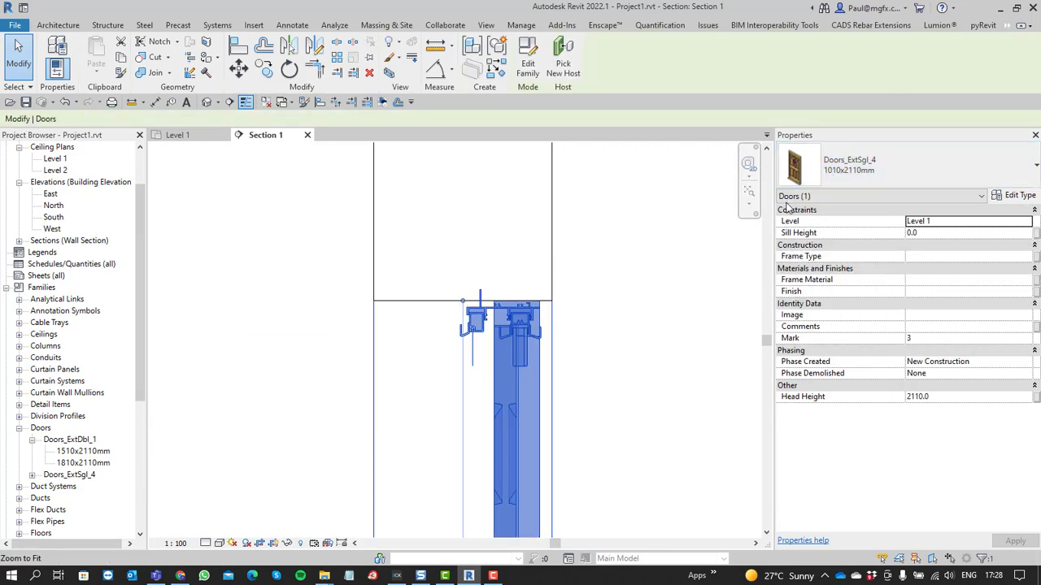
pyautogui.click(793, 199)
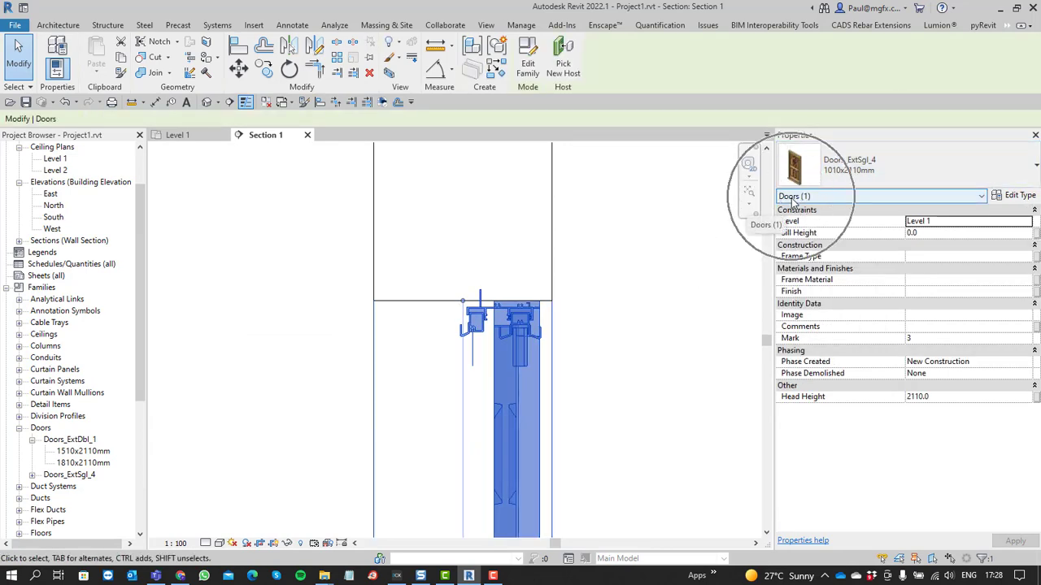
pyautogui.click(422, 358)
pyautogui.press('v')
pyautogui.press('g')
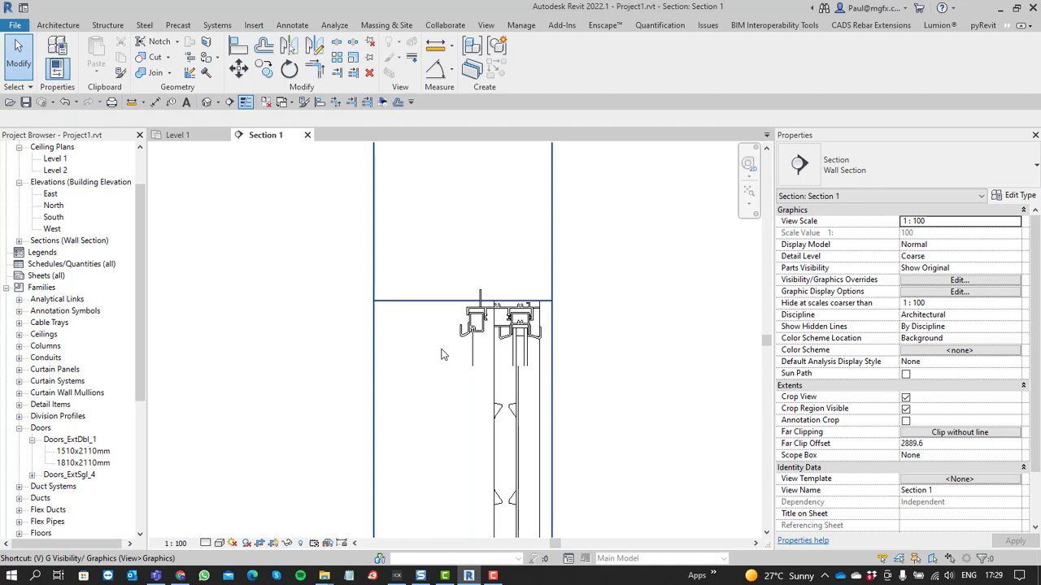
# Set the Doors category Detail Level back to By View in Visibility/Graphic Overrides
pyautogui.scroll(-2, 829, 258)
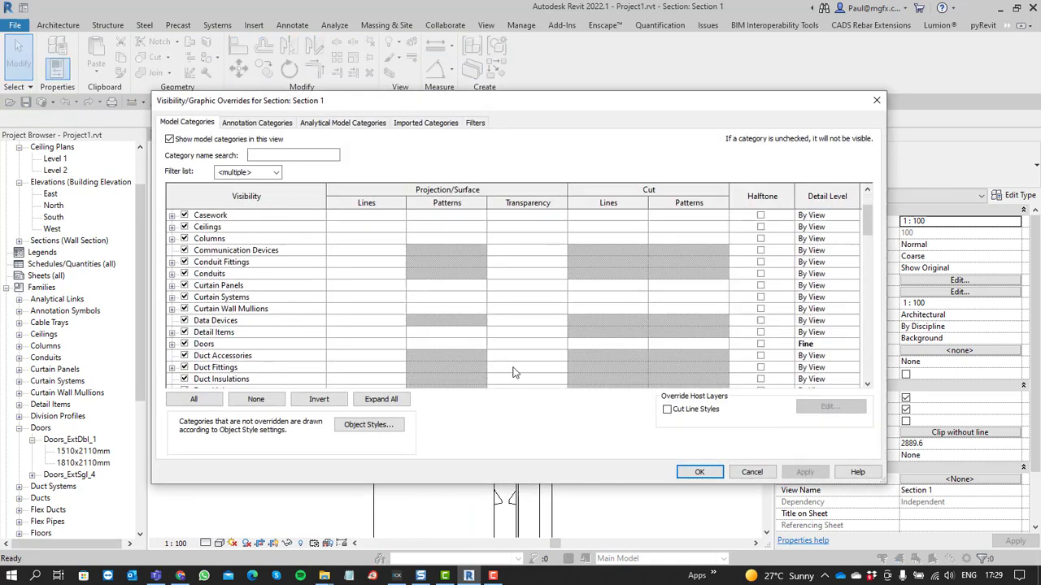
pyautogui.click(834, 345)
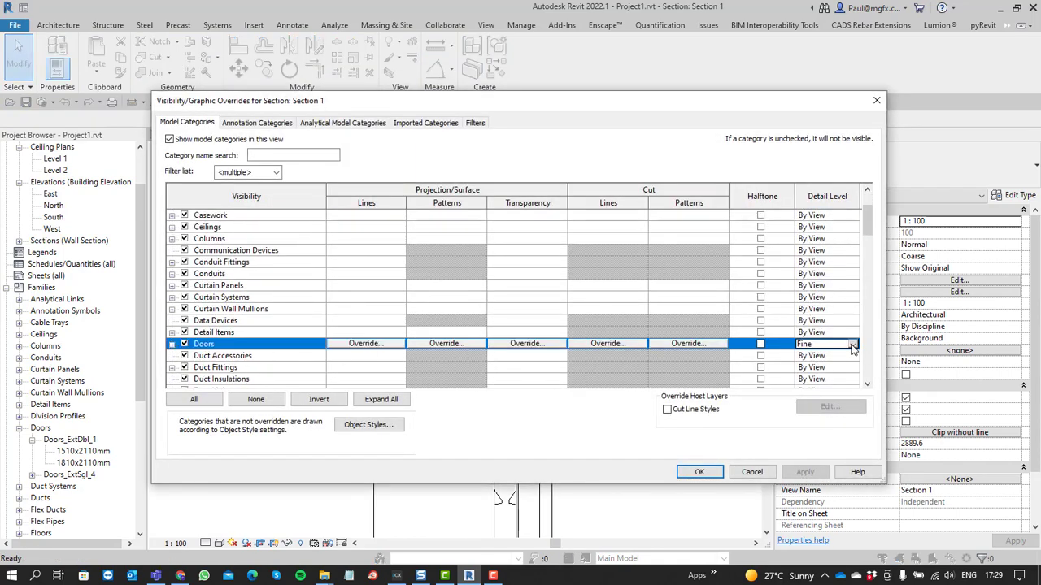
pyautogui.click(833, 346)
pyautogui.click(809, 355)
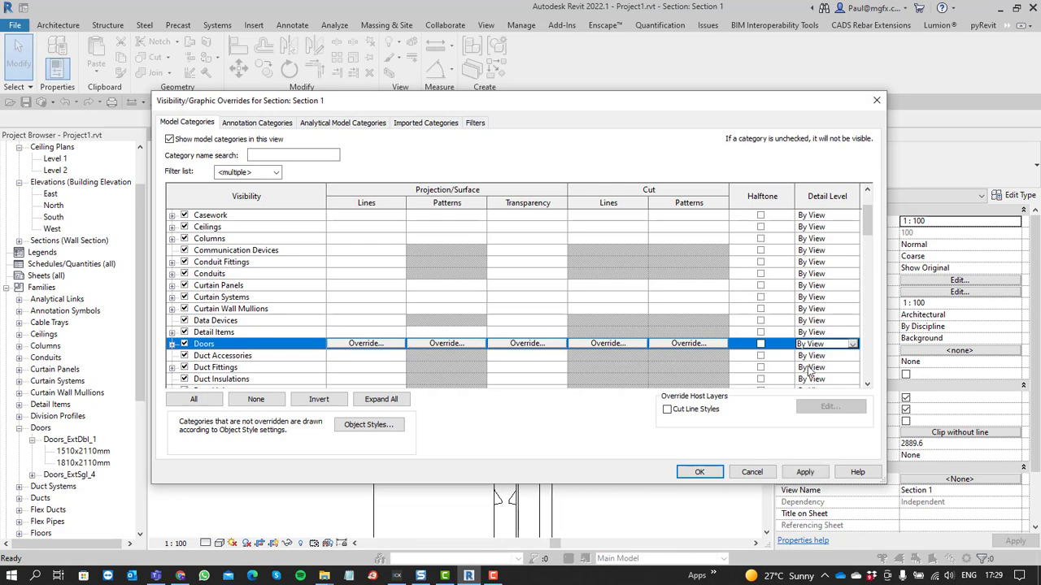
pyautogui.click(689, 475)
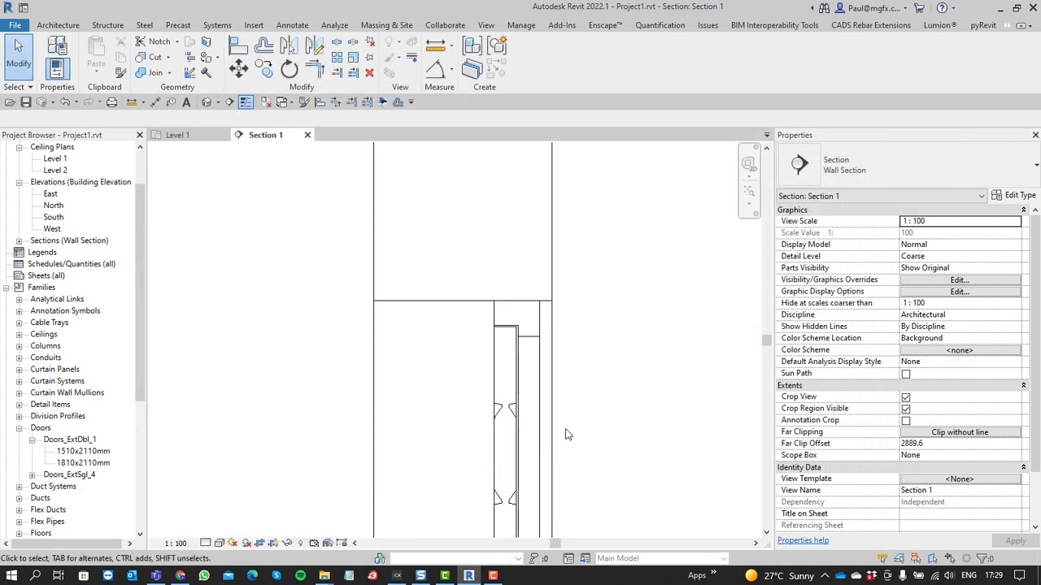
# Try Section 1 at Medium and Fine detail, then leave it at Coarse
pyautogui.click(206, 543)
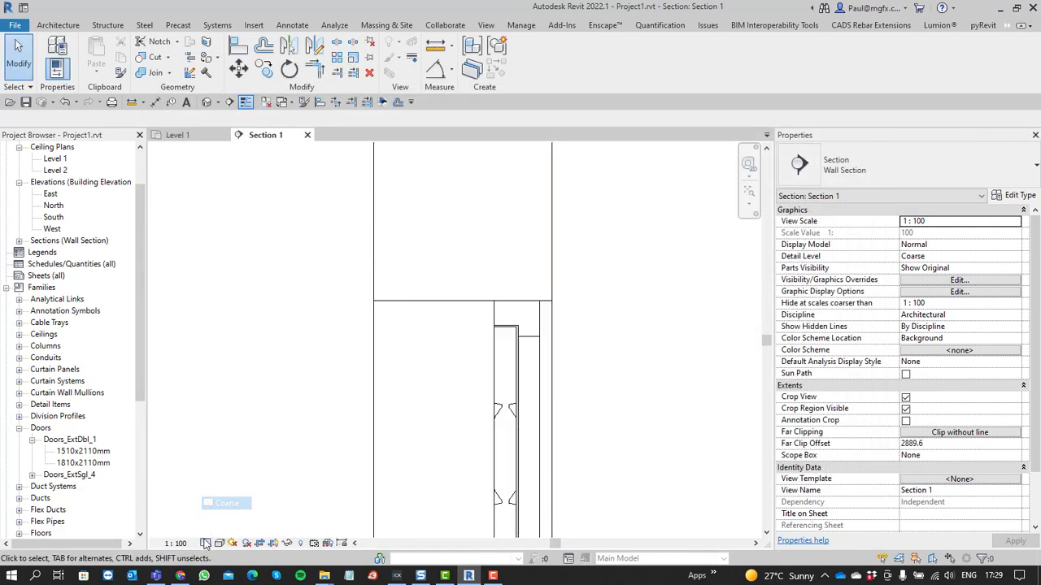
pyautogui.click(207, 543)
pyautogui.click(226, 516)
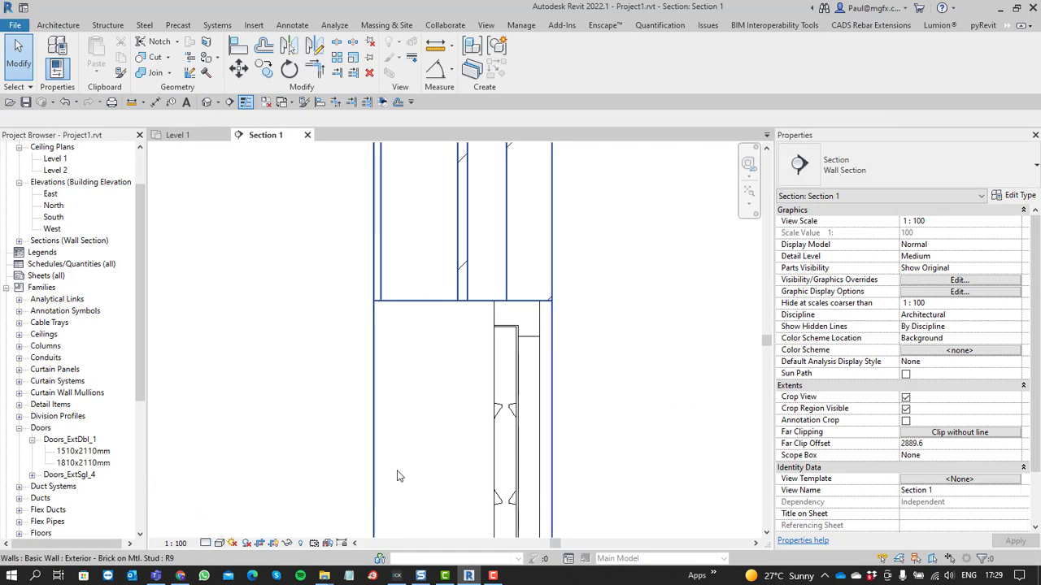
pyautogui.click(206, 544)
pyautogui.click(222, 529)
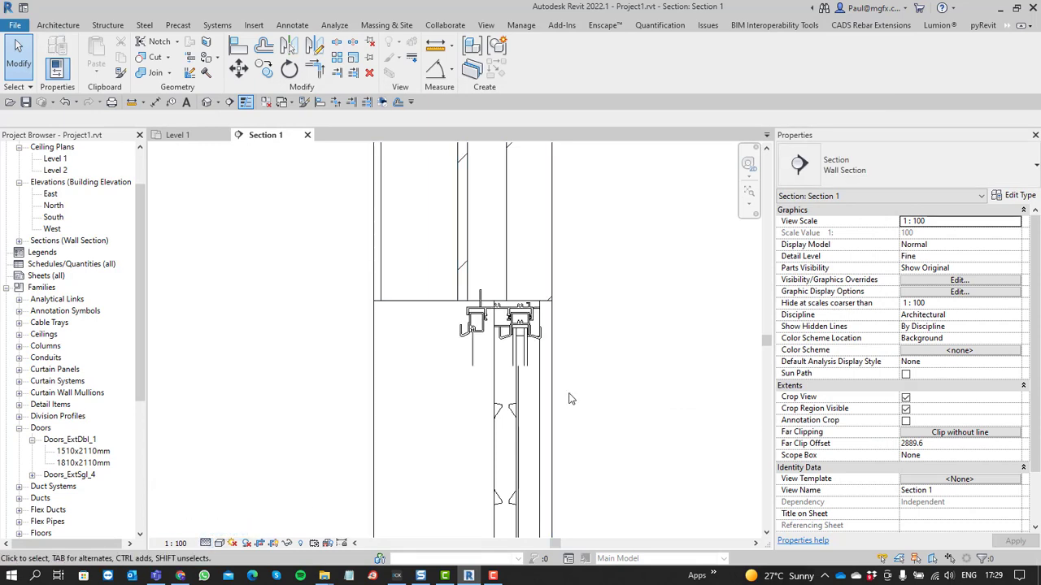
pyautogui.scroll(-2, 569, 398)
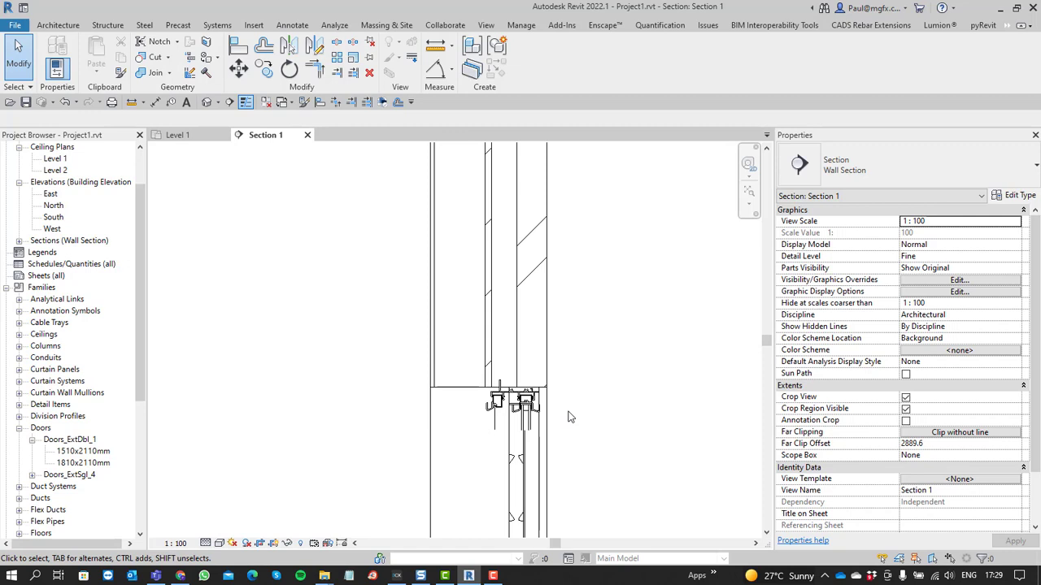
pyautogui.scroll(1, 569, 413)
pyautogui.scroll(1, 528, 378)
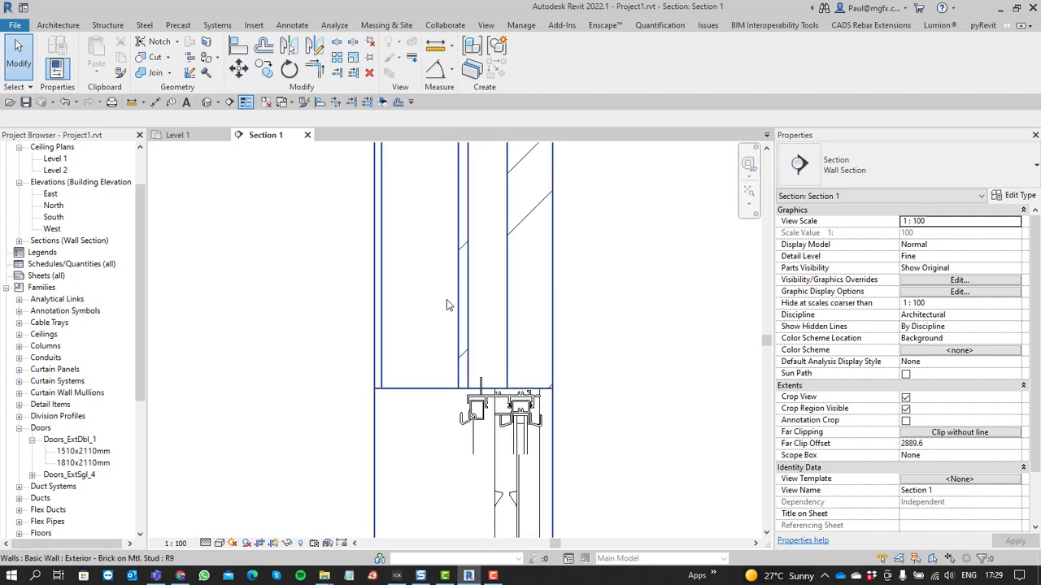
pyautogui.click(205, 543)
pyautogui.click(217, 503)
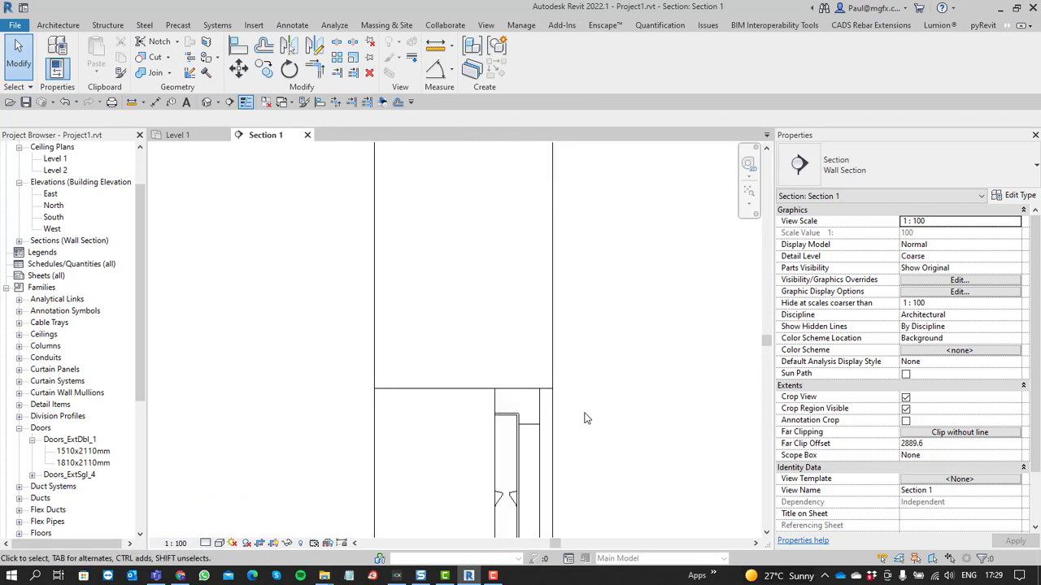
pyautogui.scroll(3, 520, 406)
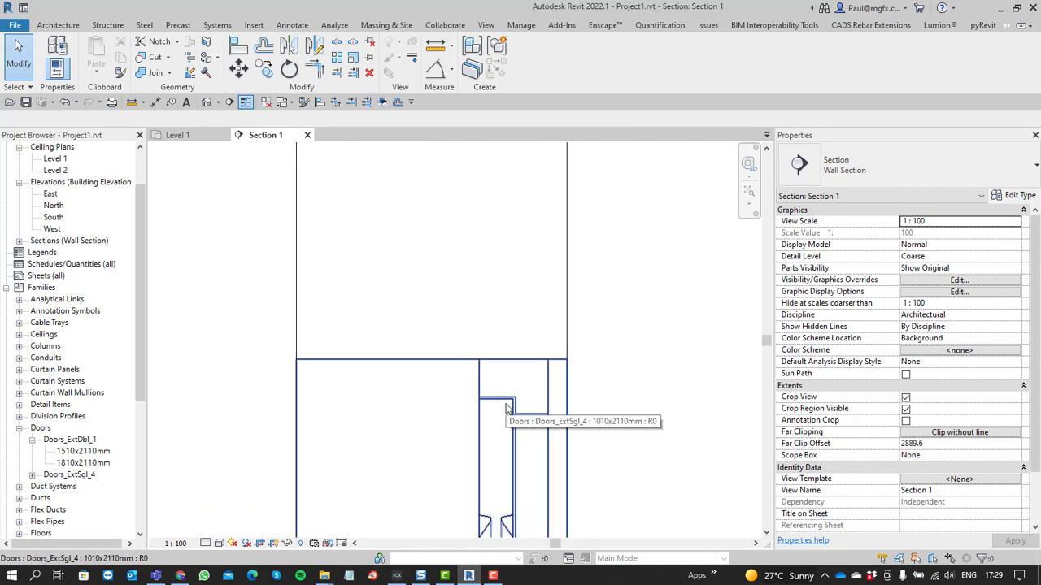
# Override the Doors category to Fine detail via VG, then pan to the door head
pyautogui.press('v')
pyautogui.press('g')
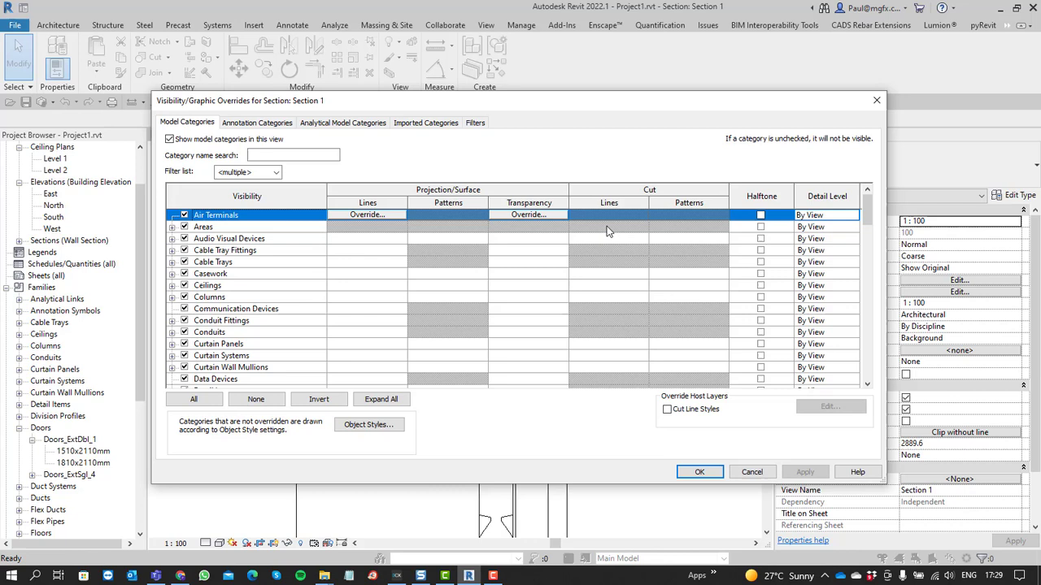
pyautogui.scroll(-1, 236, 370)
pyautogui.click(232, 367)
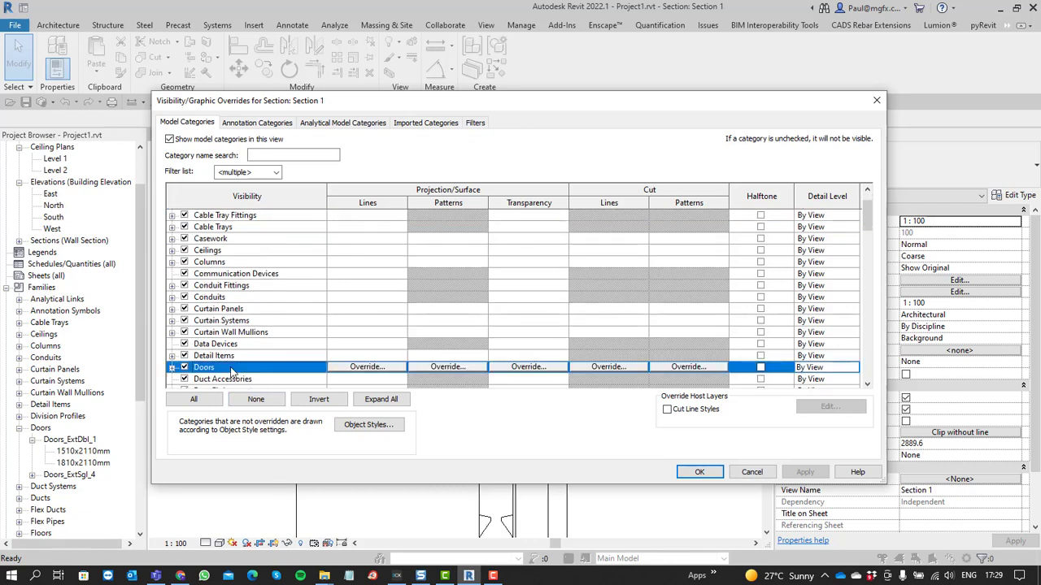
pyautogui.click(842, 370)
pyautogui.click(852, 368)
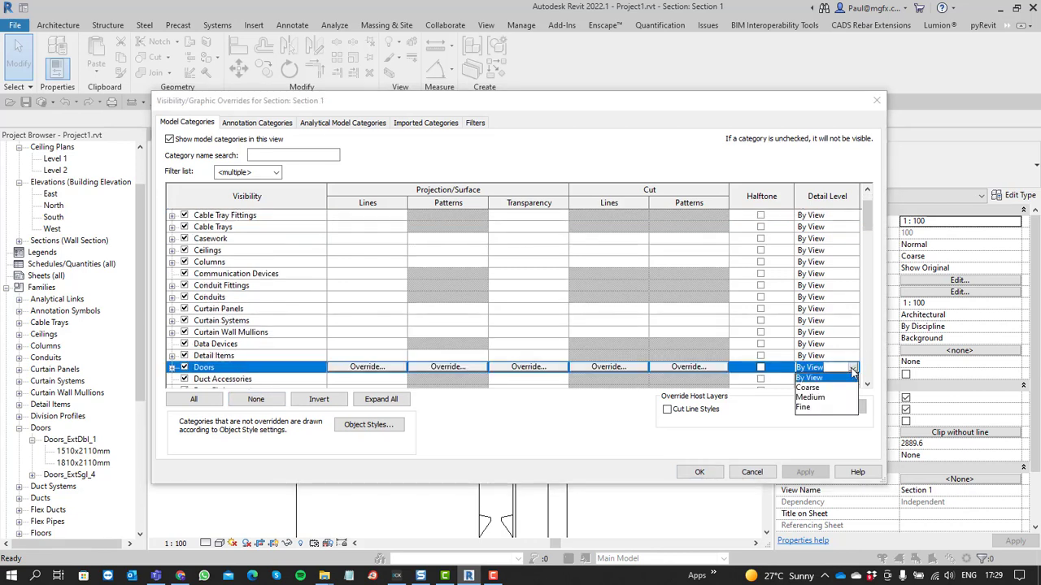
pyautogui.click(806, 408)
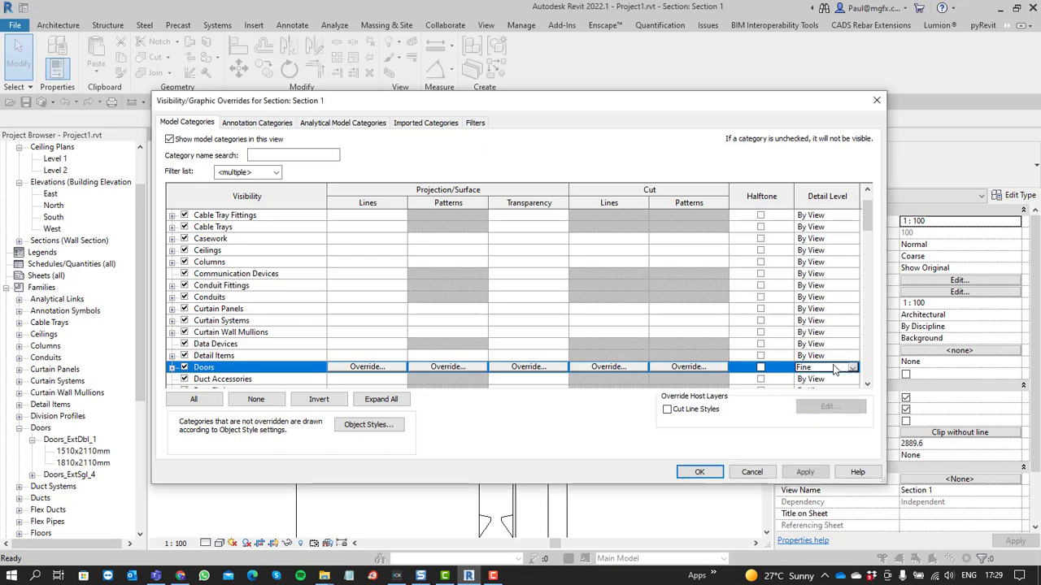
pyautogui.click(698, 472)
pyautogui.moveTo(630, 418); pyautogui.dragTo(674, 369, button='middle')
pyautogui.scroll(1, 655, 370)
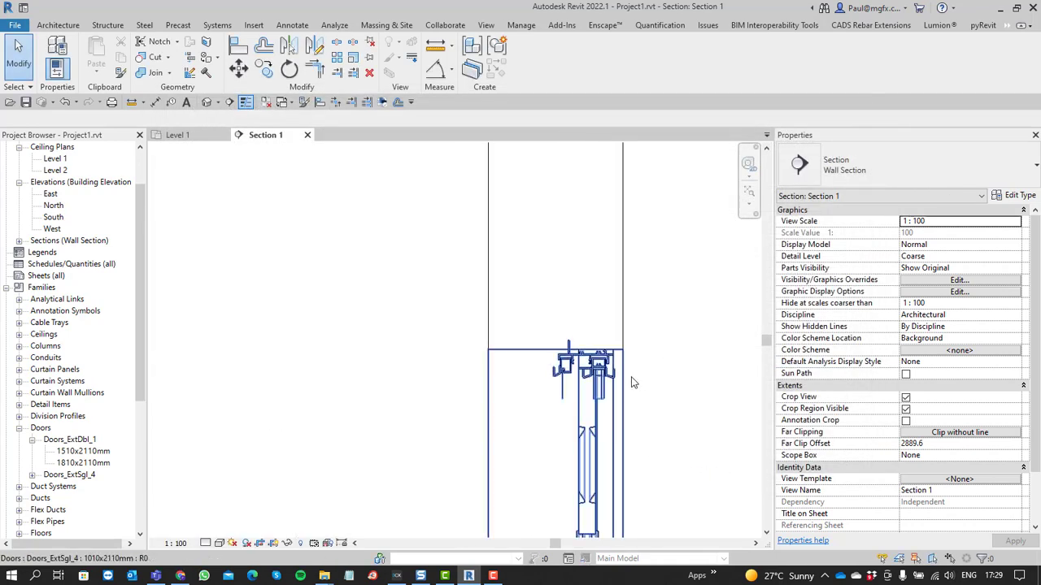
pyautogui.click(207, 544)
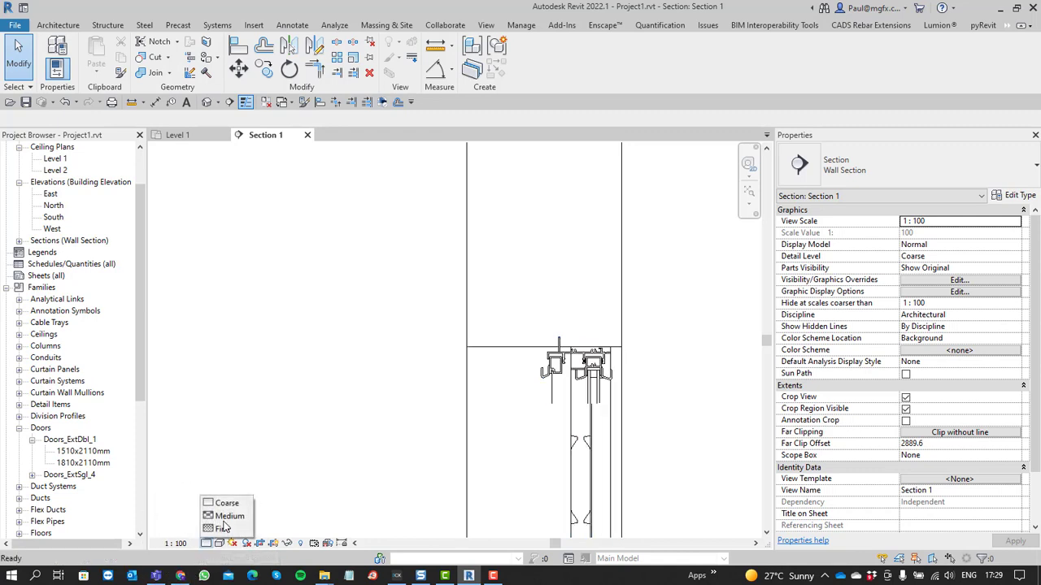
pyautogui.click(358, 426)
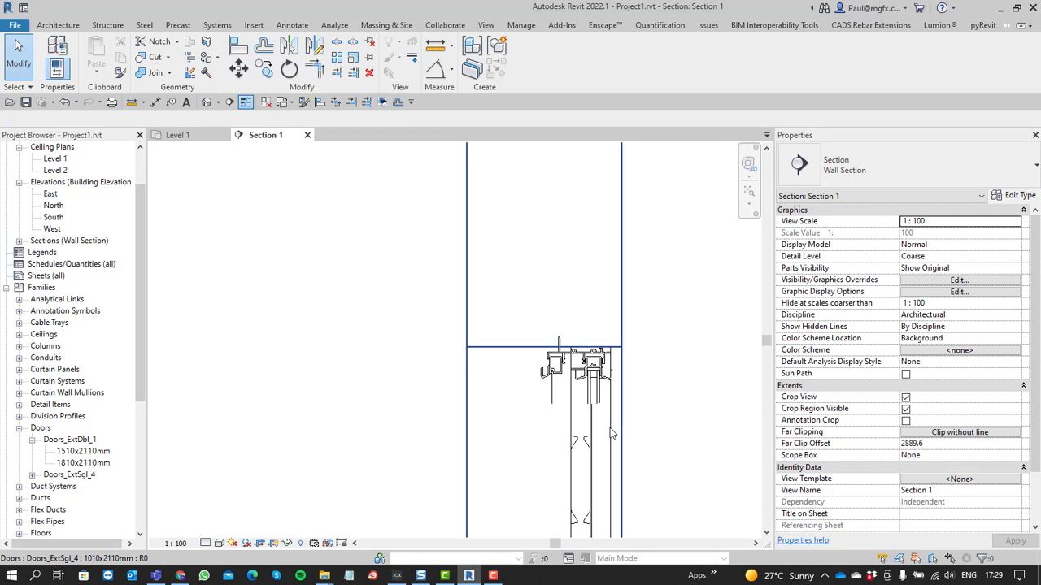
pyautogui.scroll(-1, 356, 400)
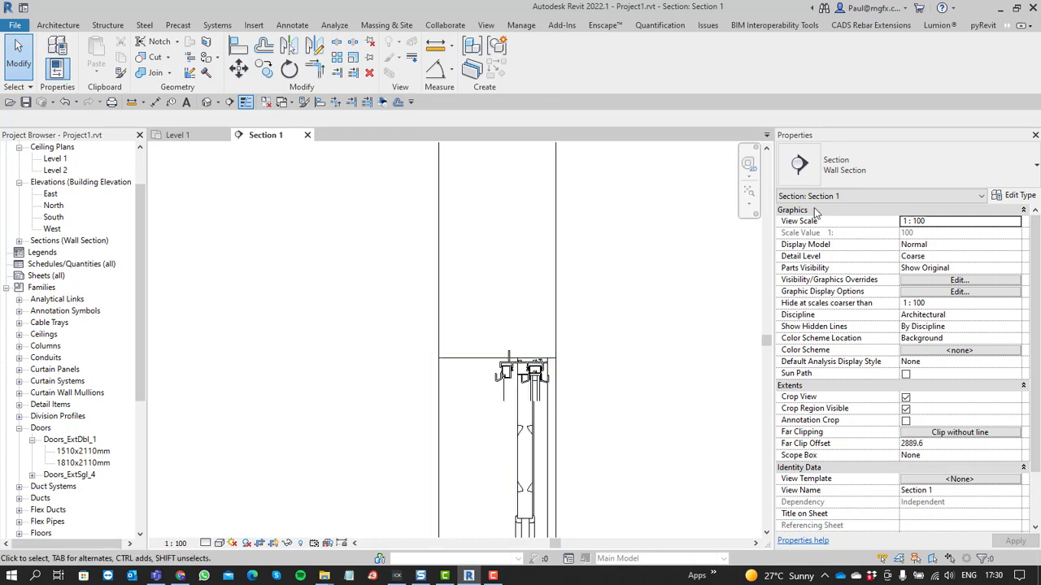
pyautogui.scroll(1, 695, 361)
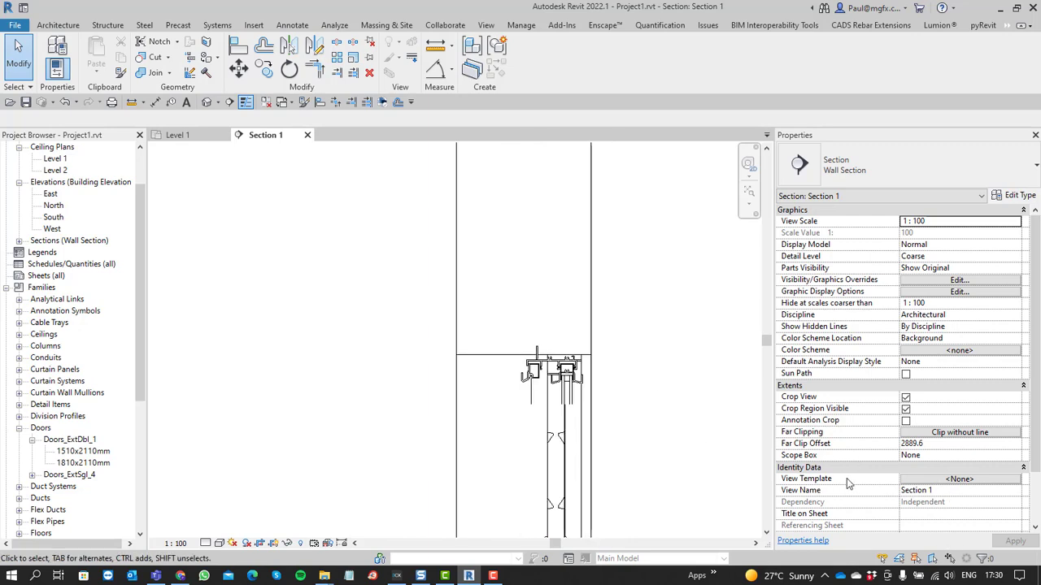
pyautogui.click(939, 483)
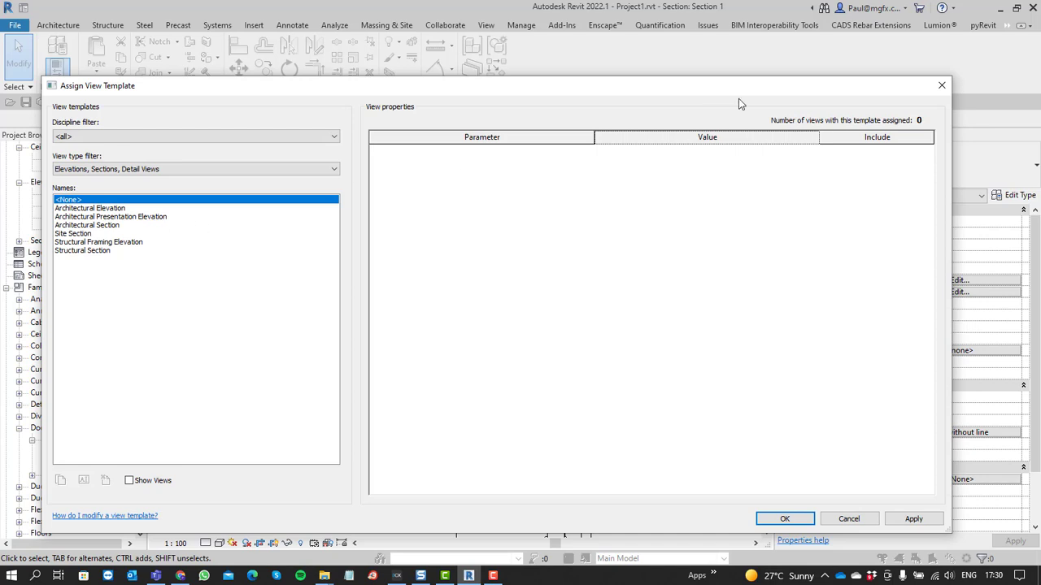
pyautogui.click(929, 86)
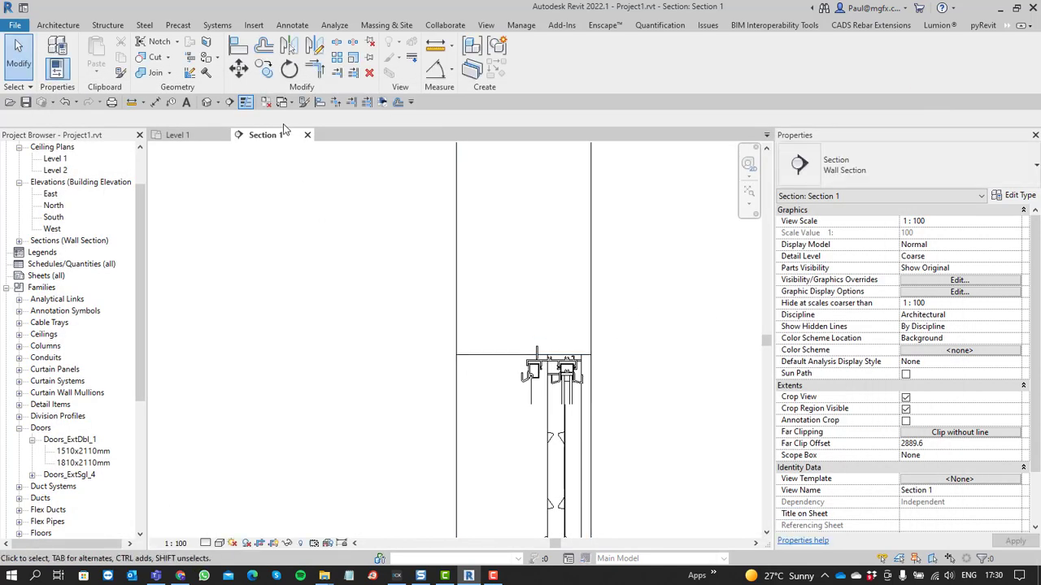
# Create a view template from the current view named 'Section View Show Details'
pyautogui.click(485, 25)
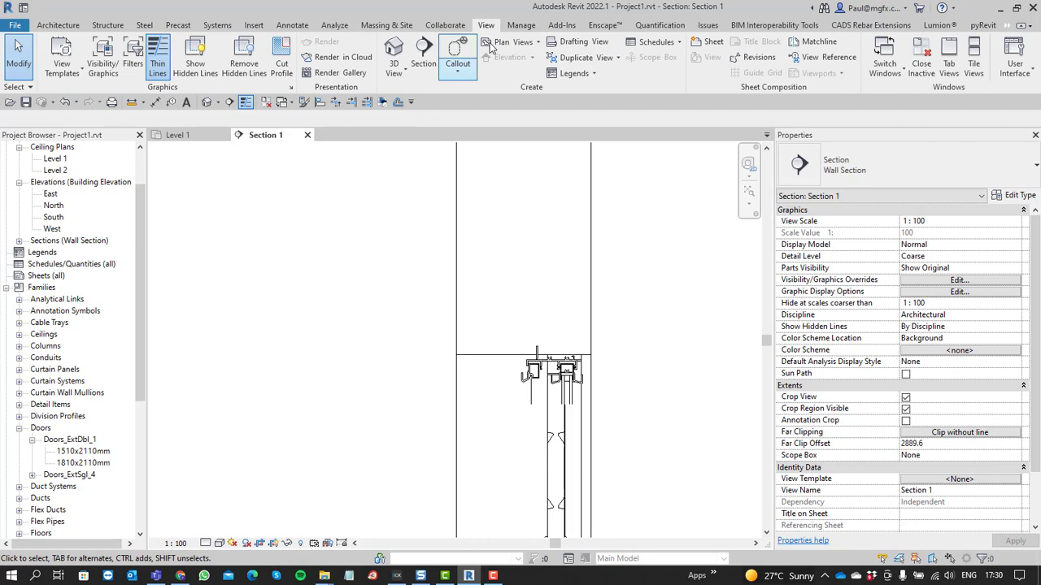
pyautogui.click(82, 79)
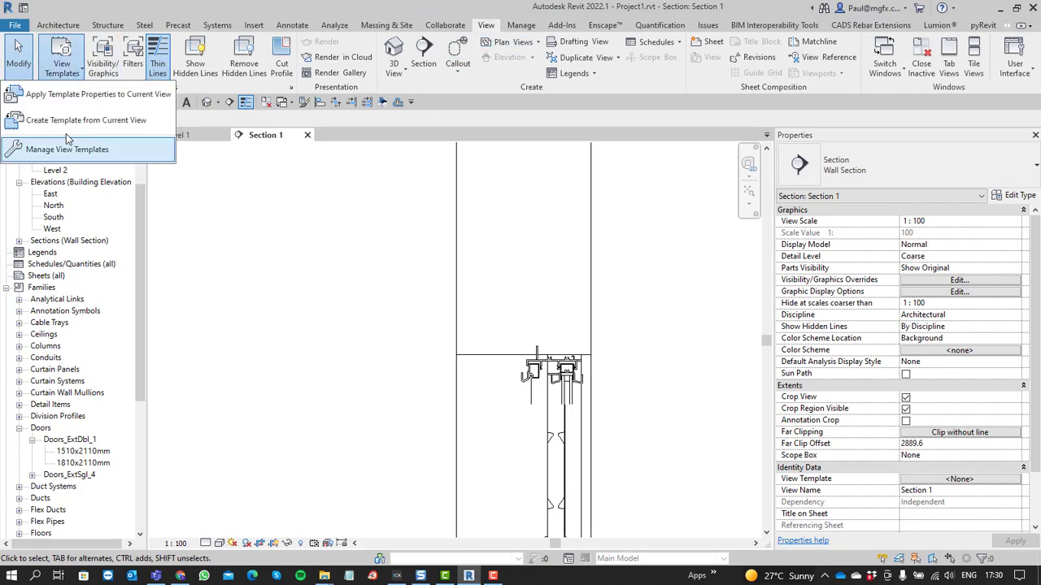
pyautogui.click(68, 122)
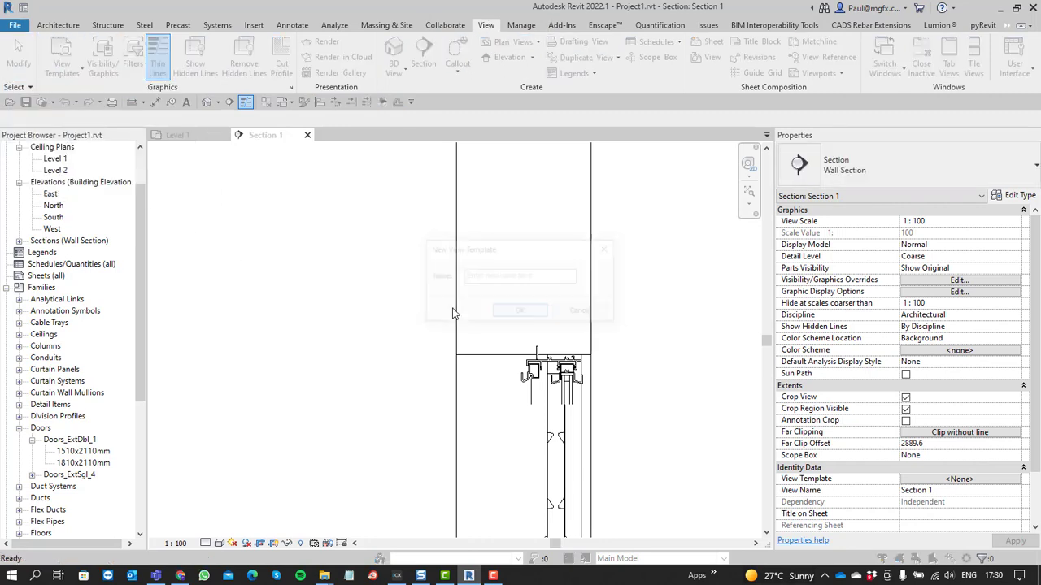
pyautogui.write('Plan')
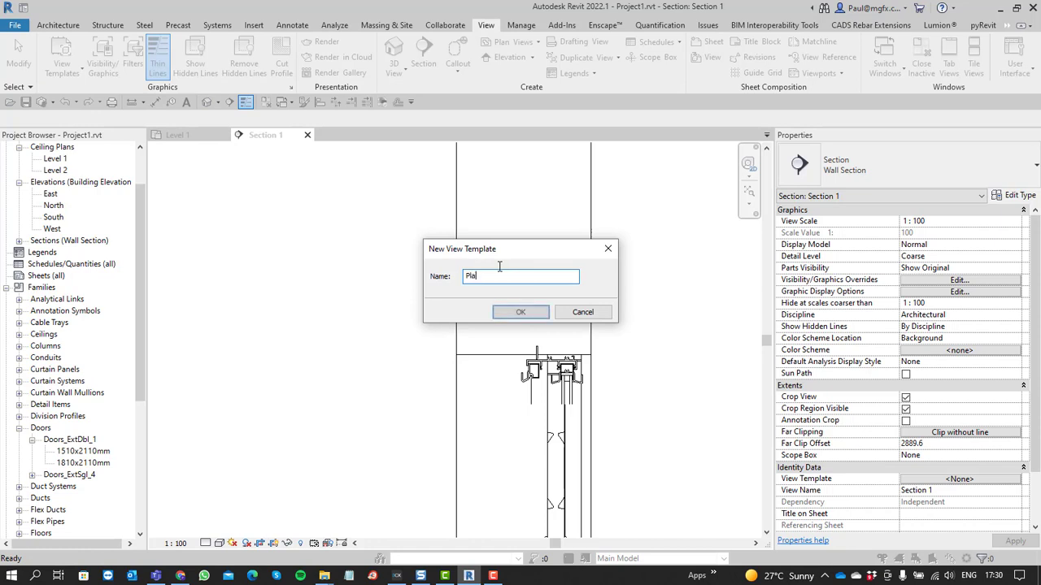
pyautogui.press('BackSpace')
pyautogui.press('BackSpace')
pyautogui.press('BackSpace')
pyautogui.press('BackSpace')
pyautogui.write('Section View Sh')
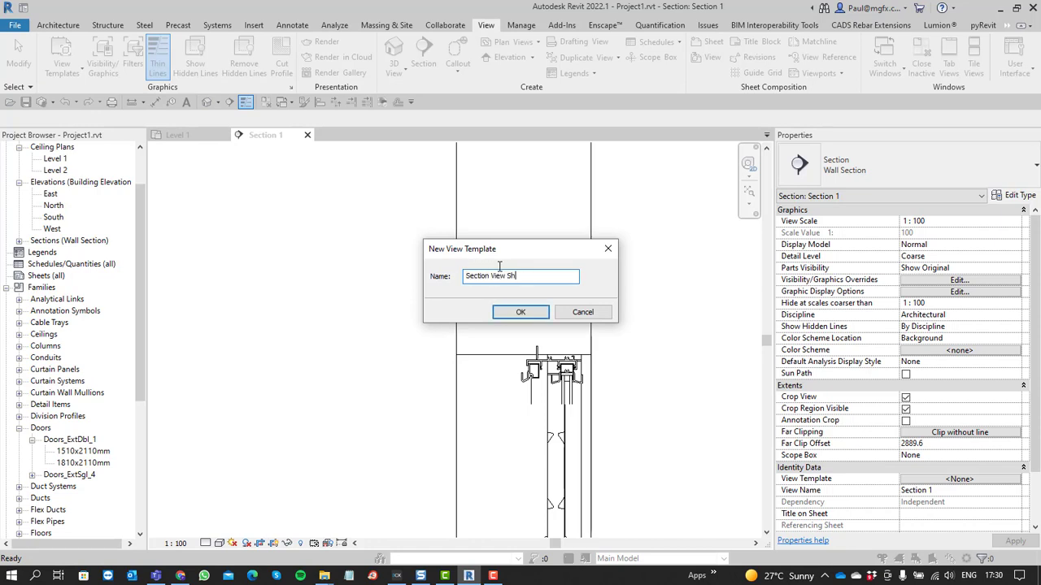
pyautogui.write('ow Details')
pyautogui.press('Return')
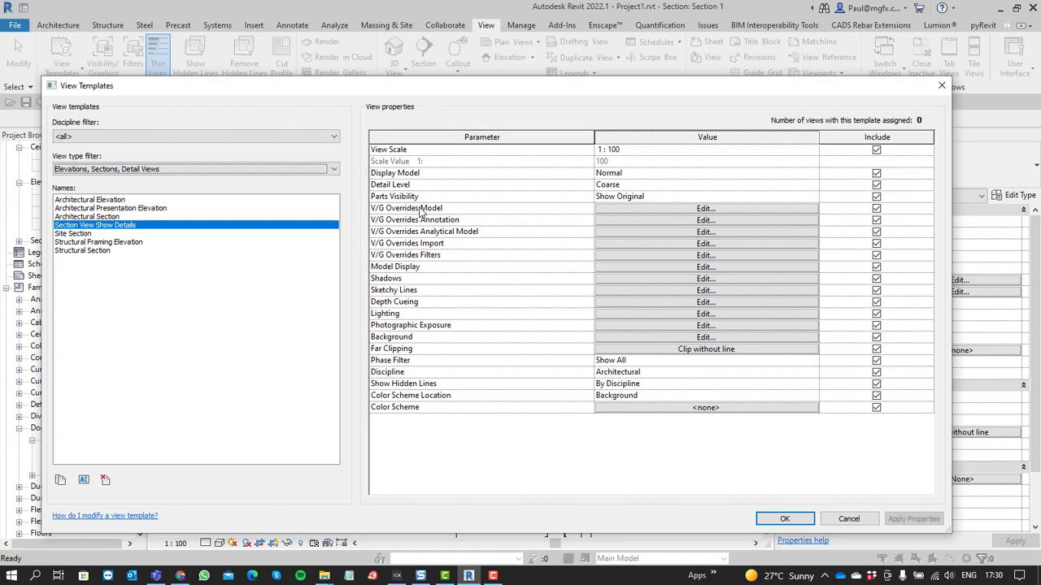
# Exclude View Scale from the template, review its V/G model overrides, and save the template
pyautogui.click(703, 210)
pyautogui.click(875, 150)
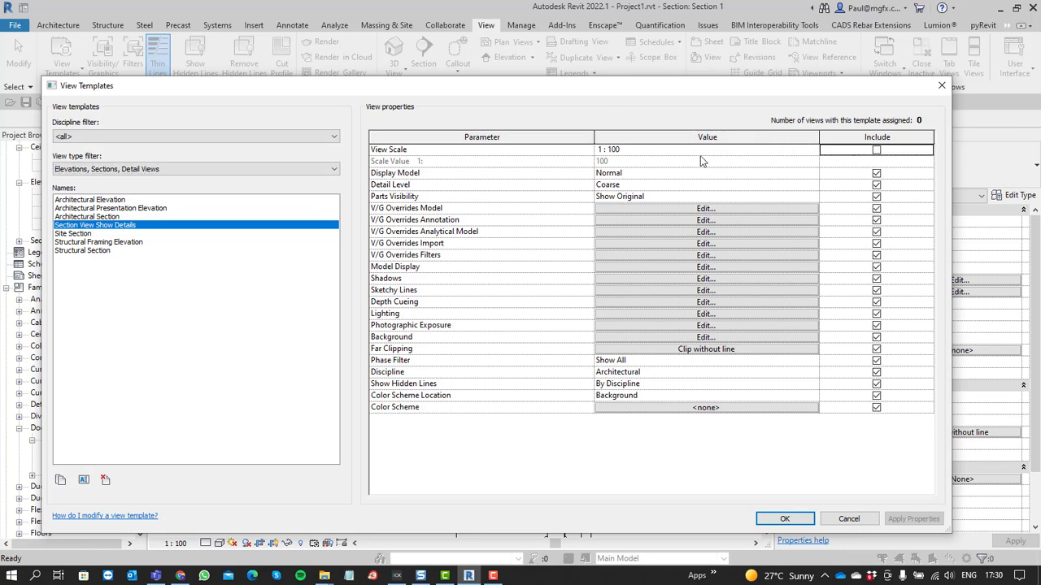
pyautogui.click(875, 152)
pyautogui.click(704, 210)
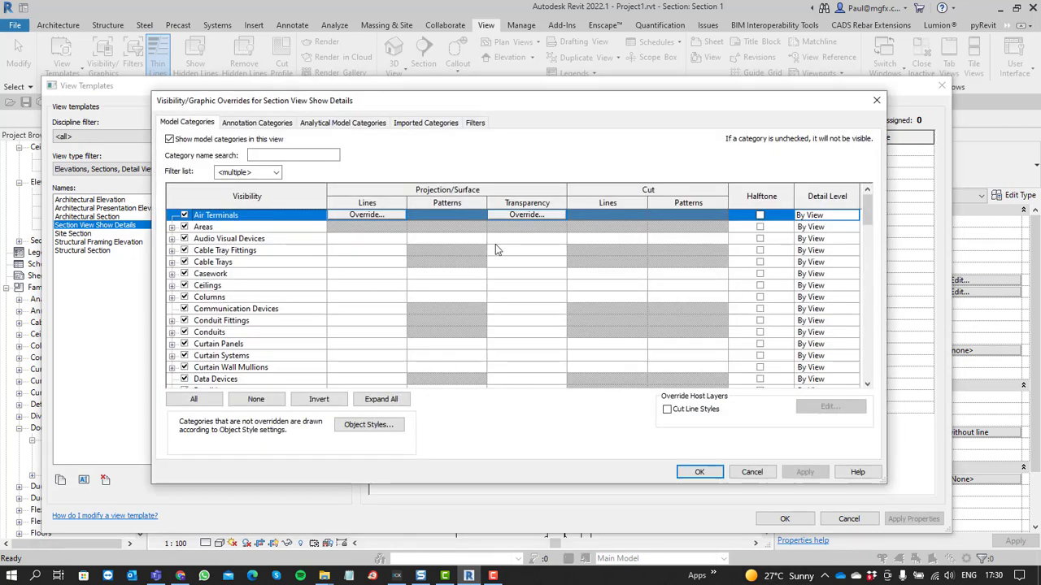
pyautogui.scroll(-1, 268, 350)
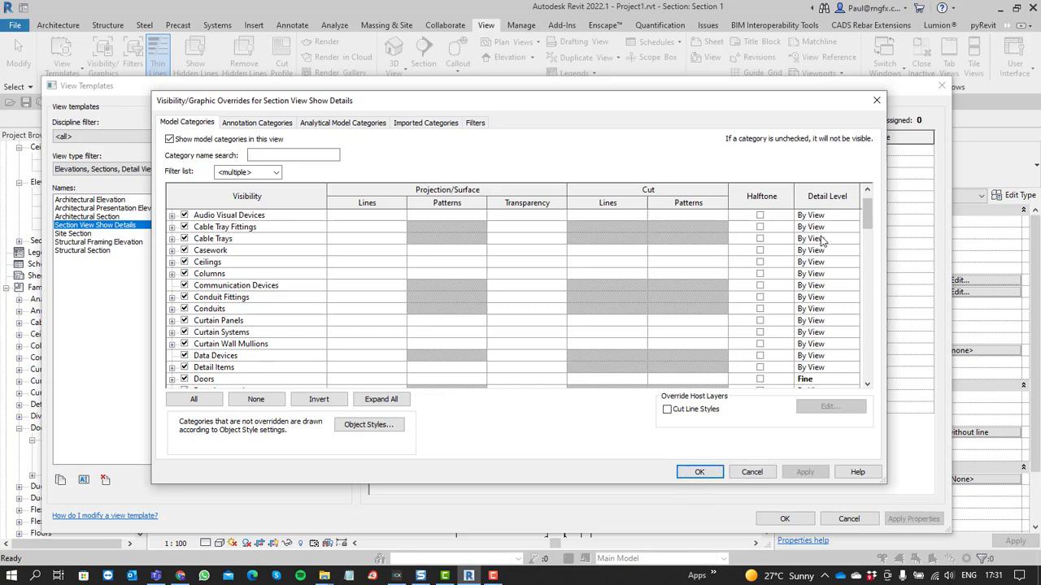
pyautogui.click(688, 475)
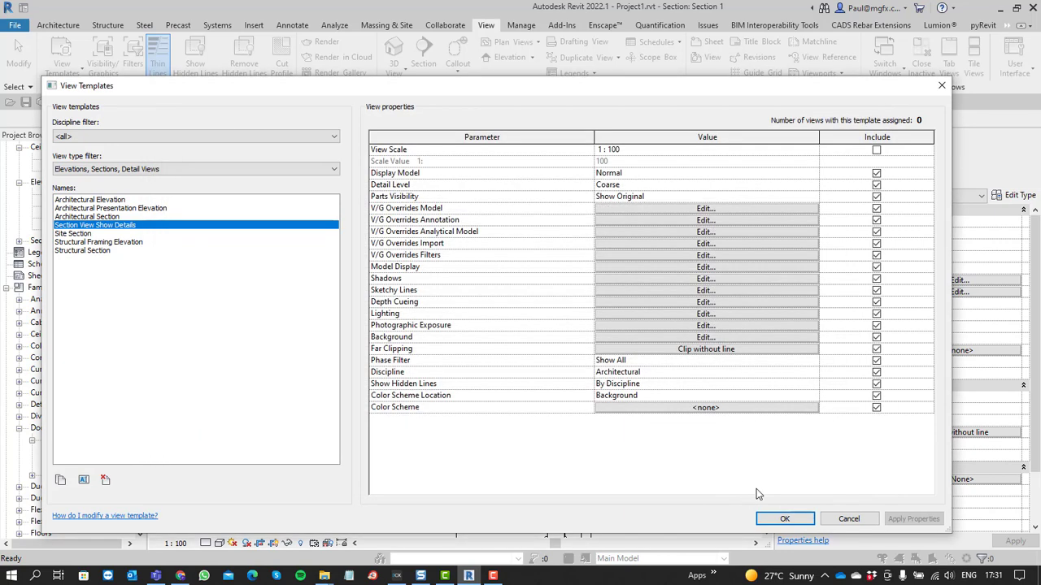
pyautogui.click(784, 519)
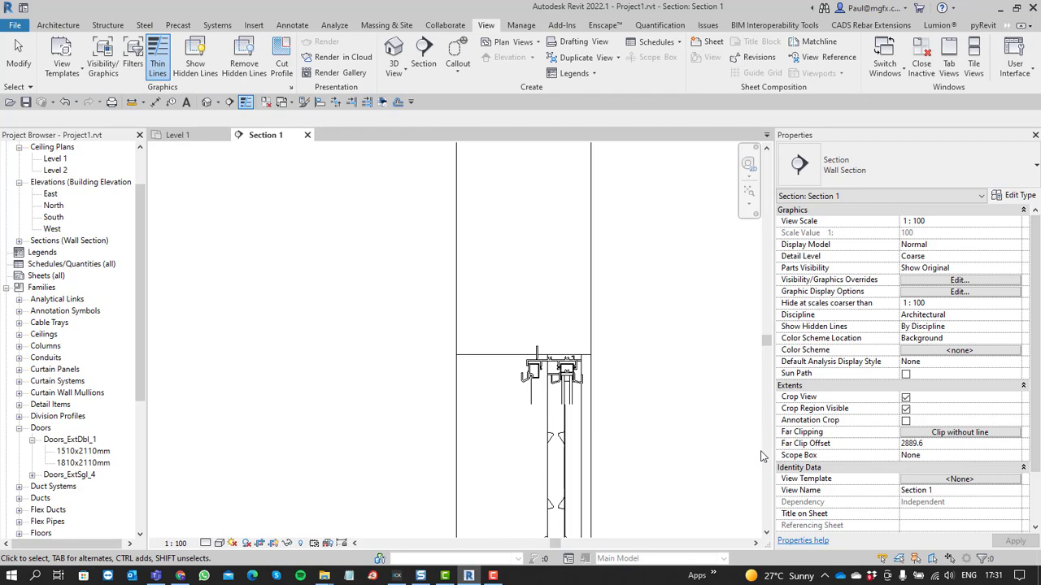
# Assign Section View Show Details to Section 1, then set its View Template back to <None>
pyautogui.click(945, 480)
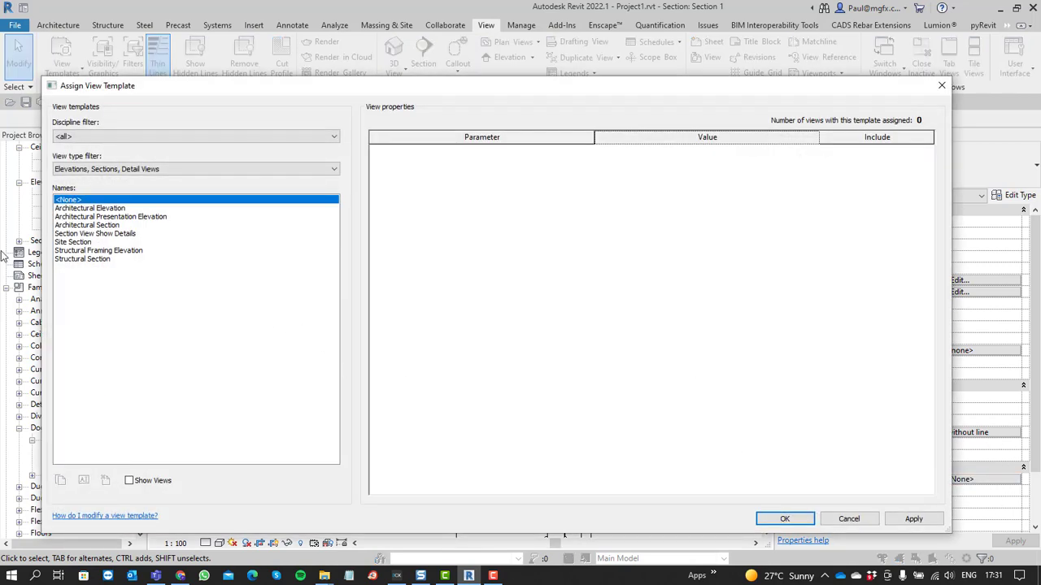
pyautogui.click(82, 234)
pyautogui.click(793, 520)
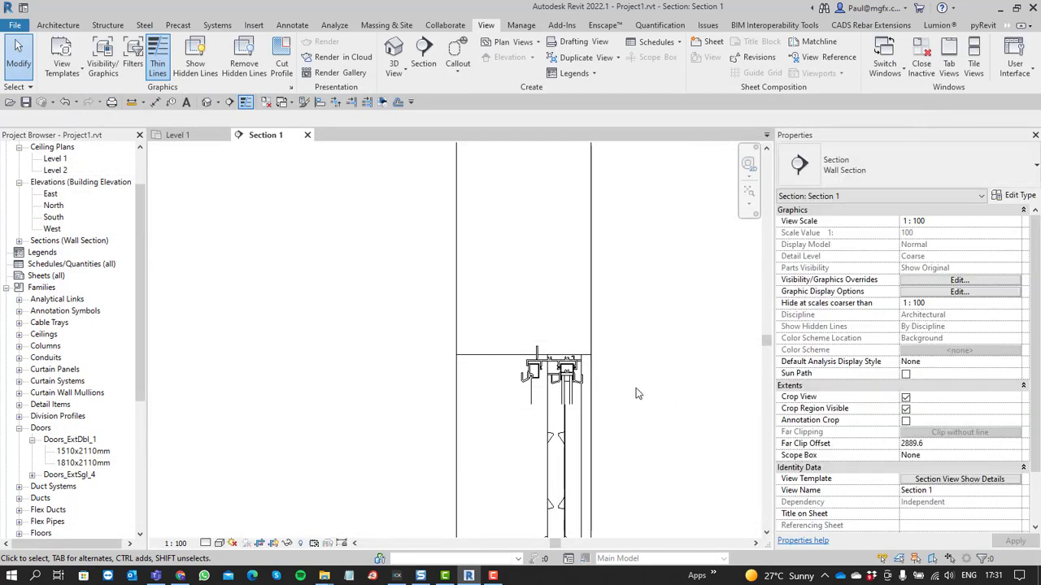
pyautogui.click(951, 482)
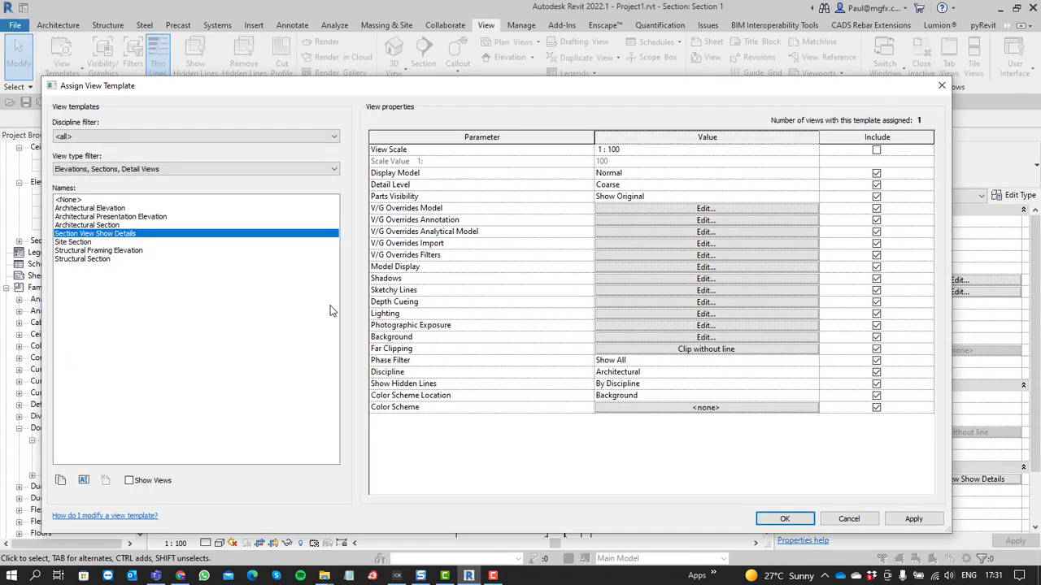
pyautogui.click(73, 200)
pyautogui.click(769, 520)
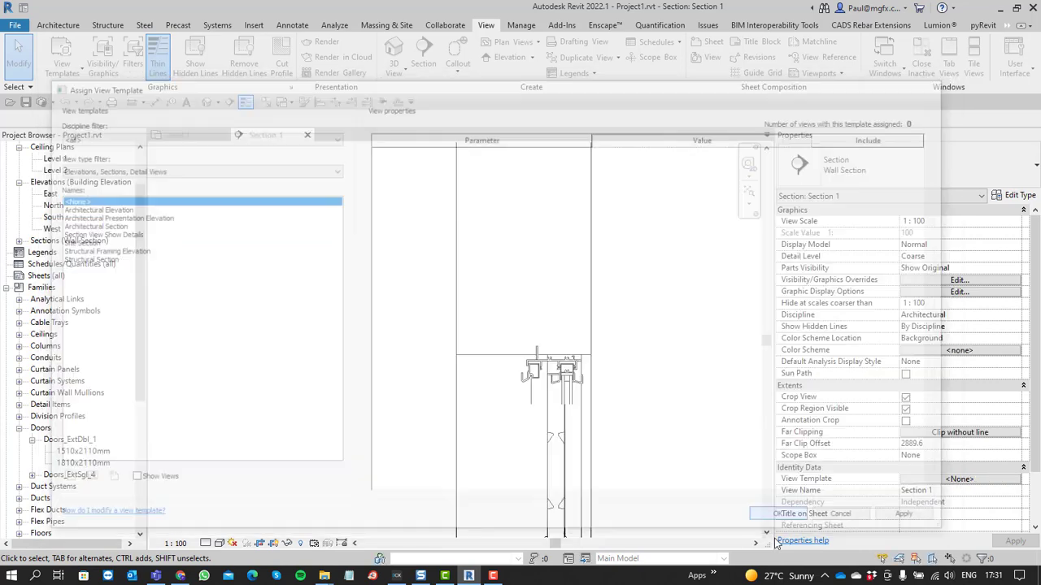
# Apply the Section View Show Details template properties to the Level 1 ceiling plan
pyautogui.click(64, 161)
pyautogui.rightClick(79, 157)
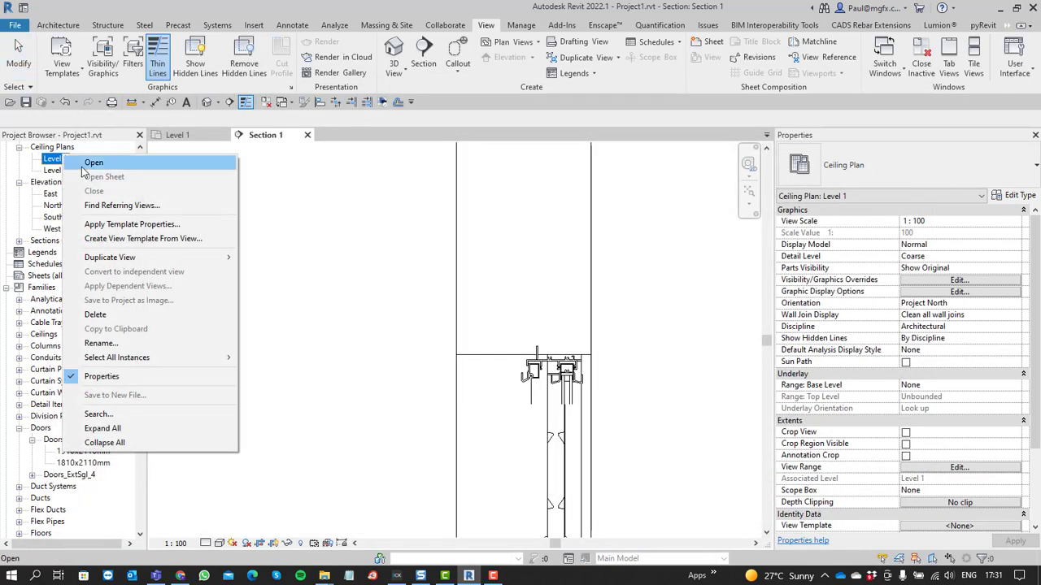
pyautogui.click(139, 227)
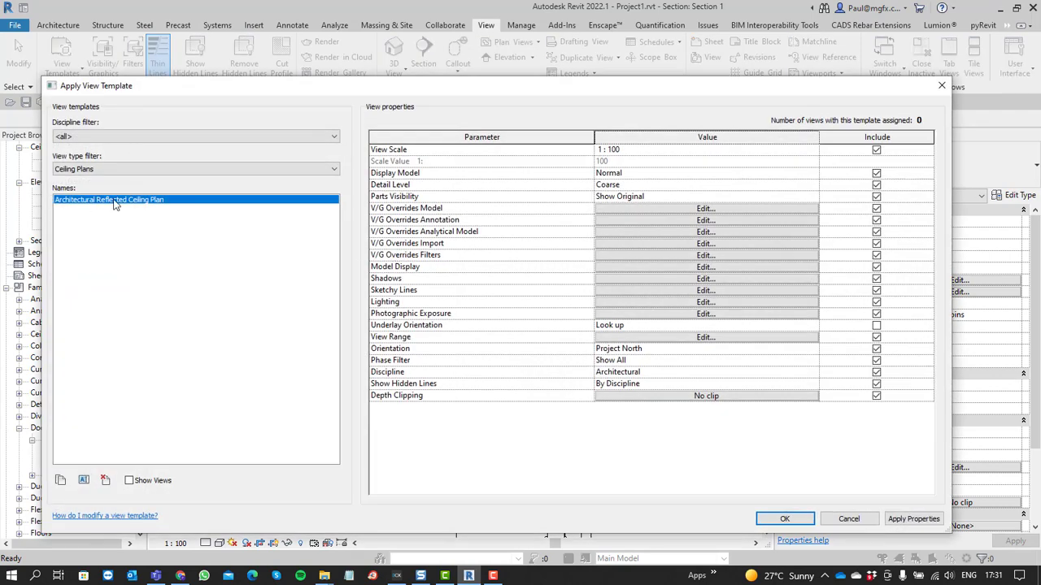
pyautogui.click(94, 168)
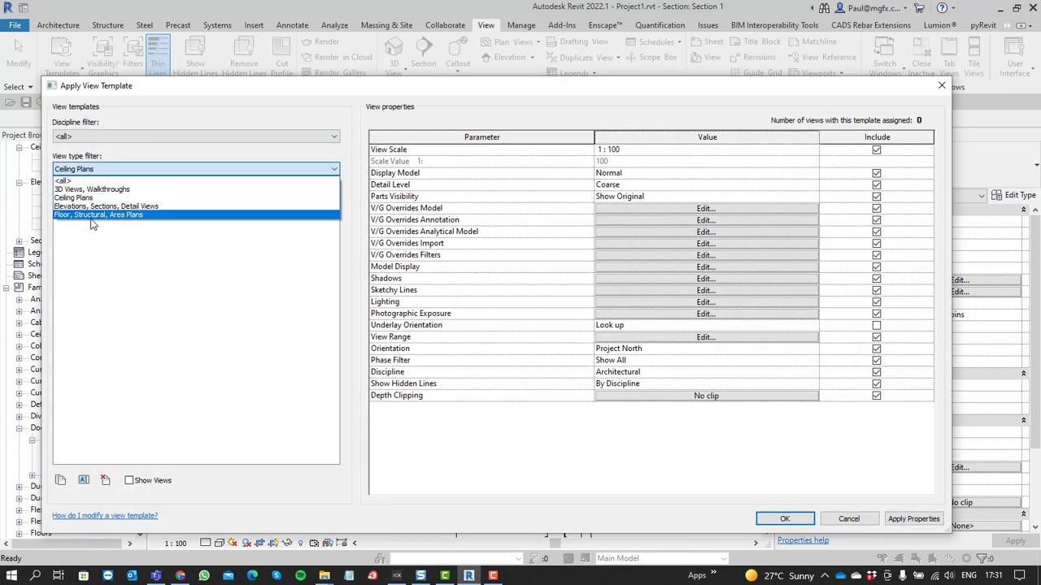
pyautogui.click(65, 179)
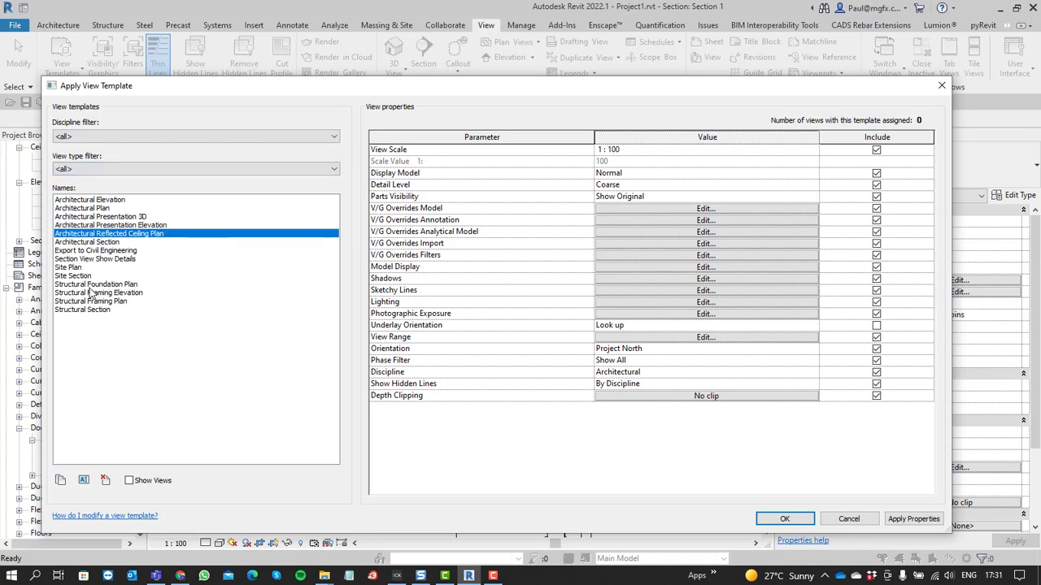
pyautogui.click(91, 258)
pyautogui.click(784, 519)
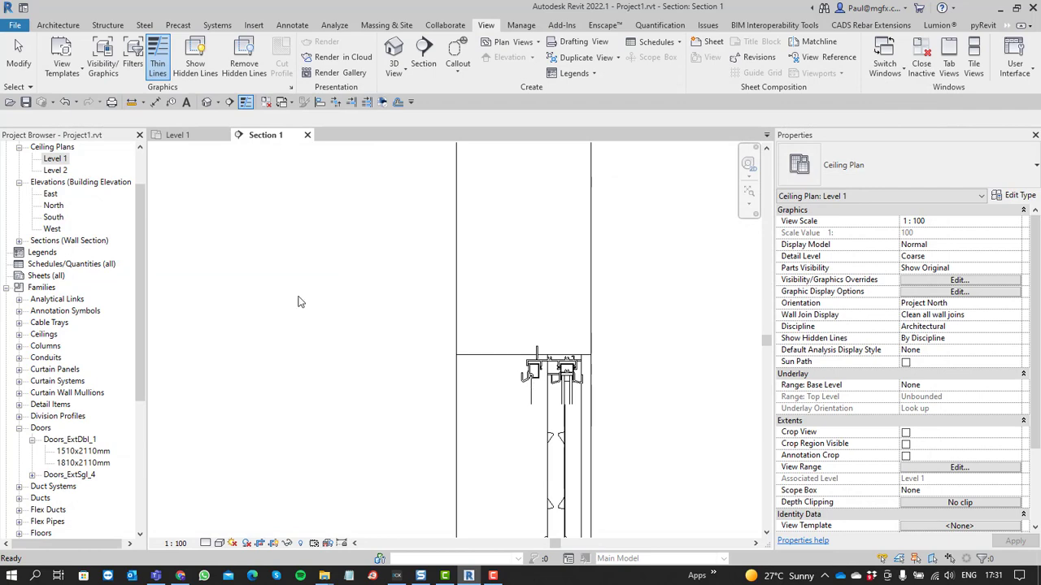
# Apply Section View Show Details template properties to the Level 1 and Level 2 ceiling plans
pyautogui.keyDown('ctrl'); pyautogui.click(55, 171); pyautogui.keyUp('ctrl')
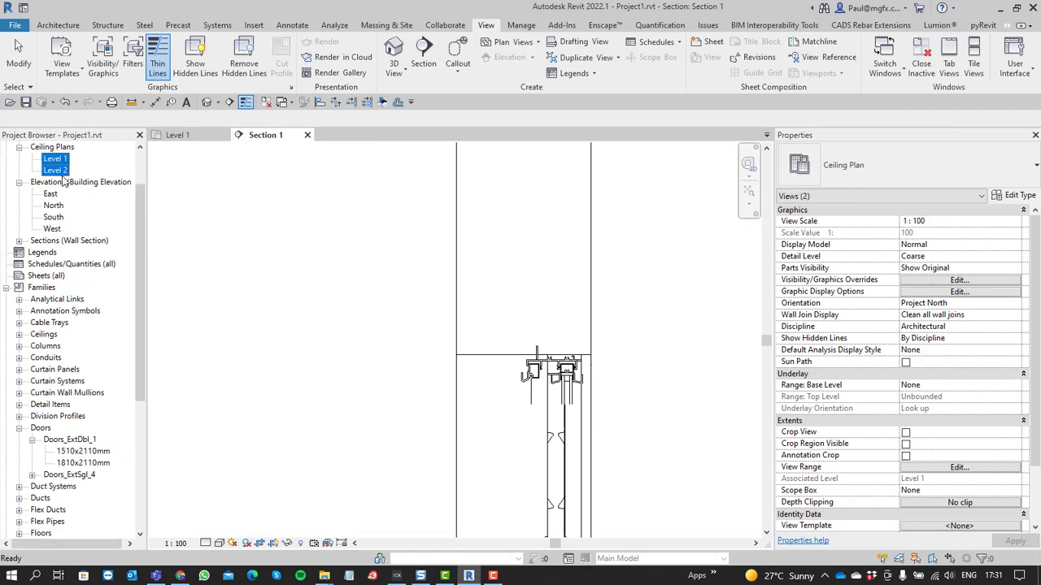
pyautogui.rightClick(54, 168)
pyautogui.click(123, 176)
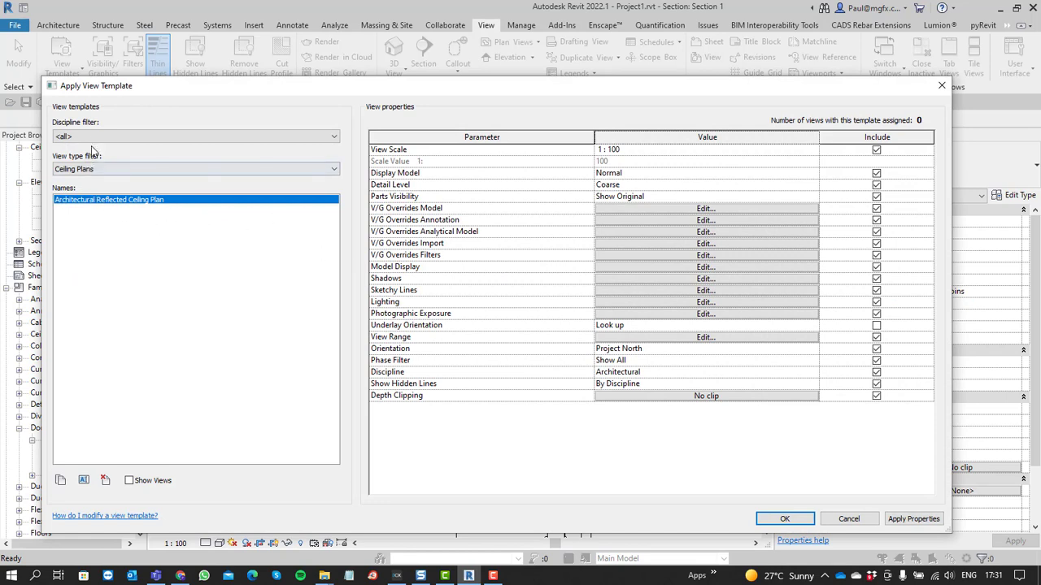
pyautogui.click(122, 136)
pyautogui.click(130, 145)
pyautogui.click(85, 169)
pyautogui.click(85, 183)
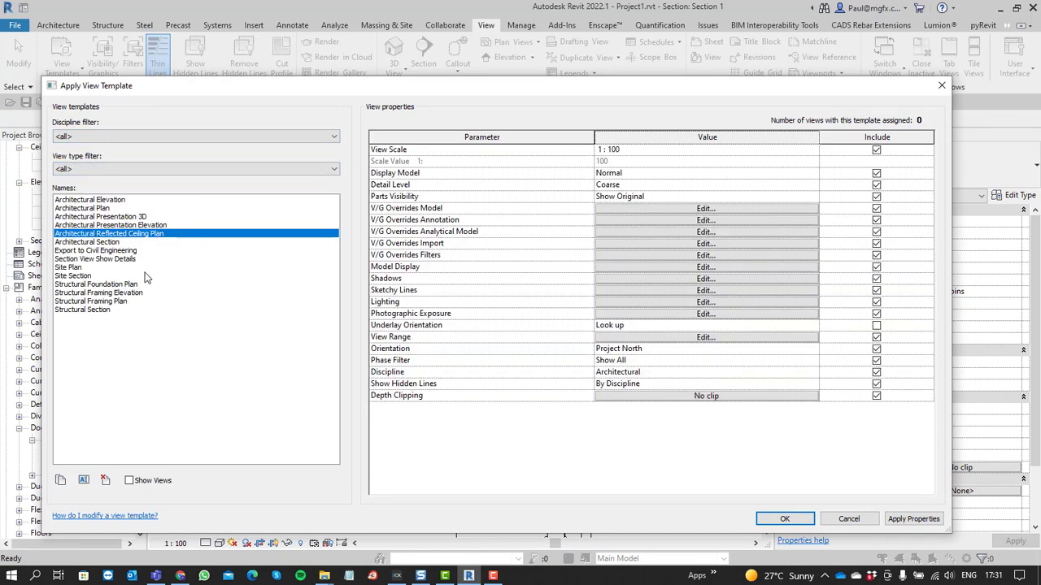
pyautogui.click(110, 259)
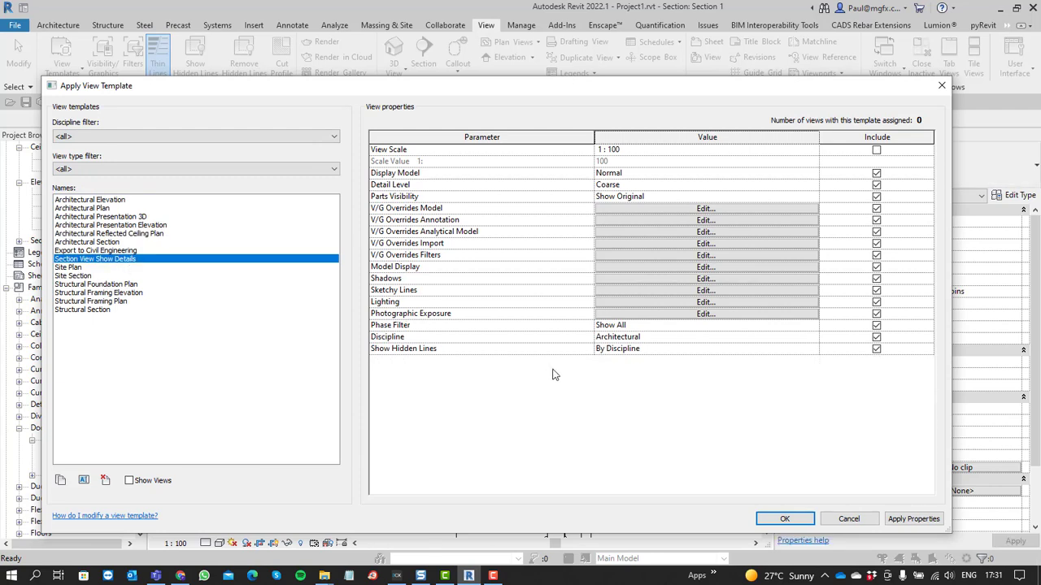
pyautogui.click(779, 521)
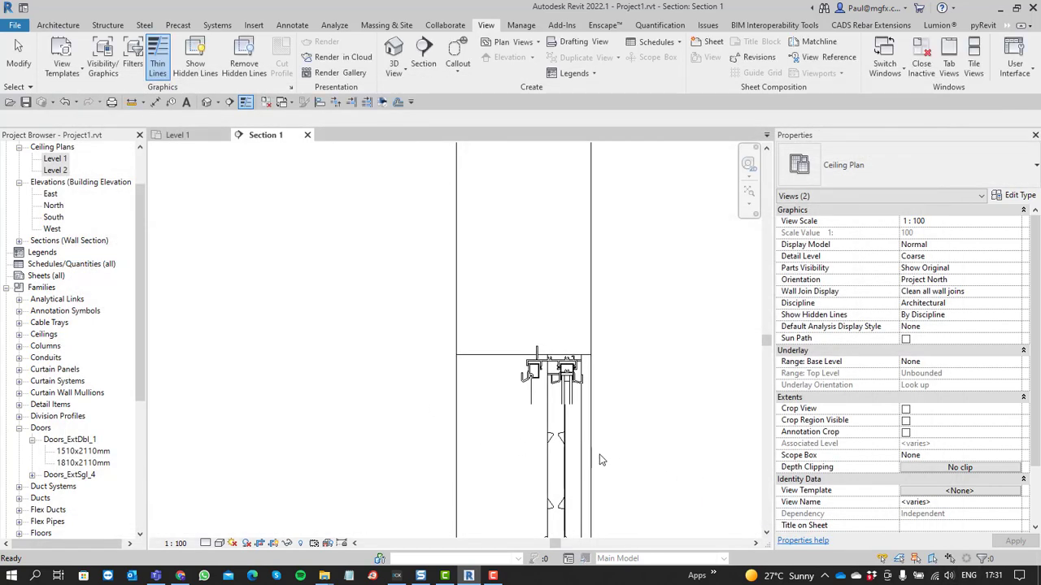
# Set both ceiling plans' View Template to Section View Show Details, then verify each plan
pyautogui.click(55, 158)
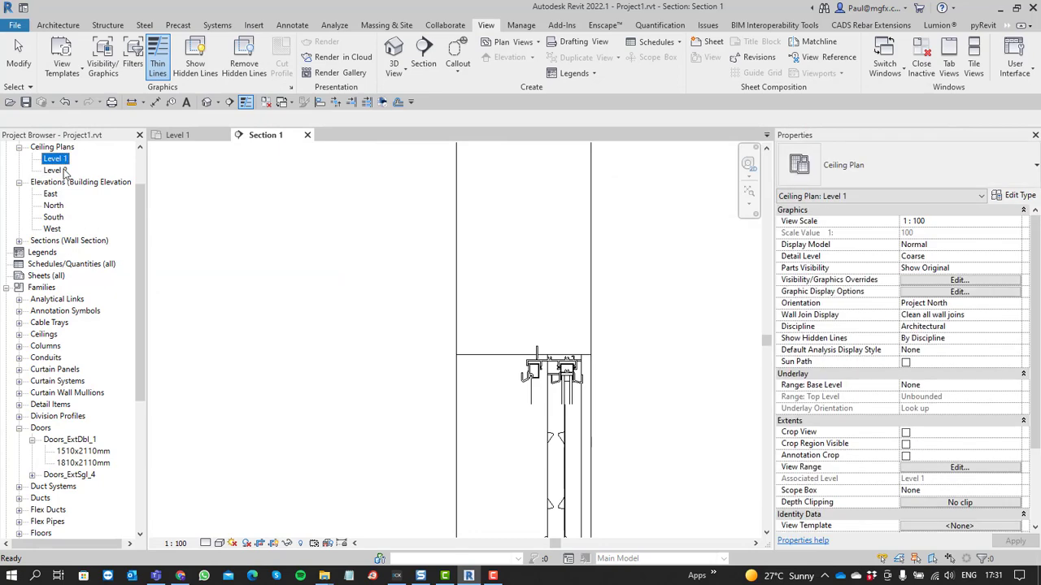
pyautogui.keyDown('ctrl'); pyautogui.click(54, 170); pyautogui.keyUp('ctrl')
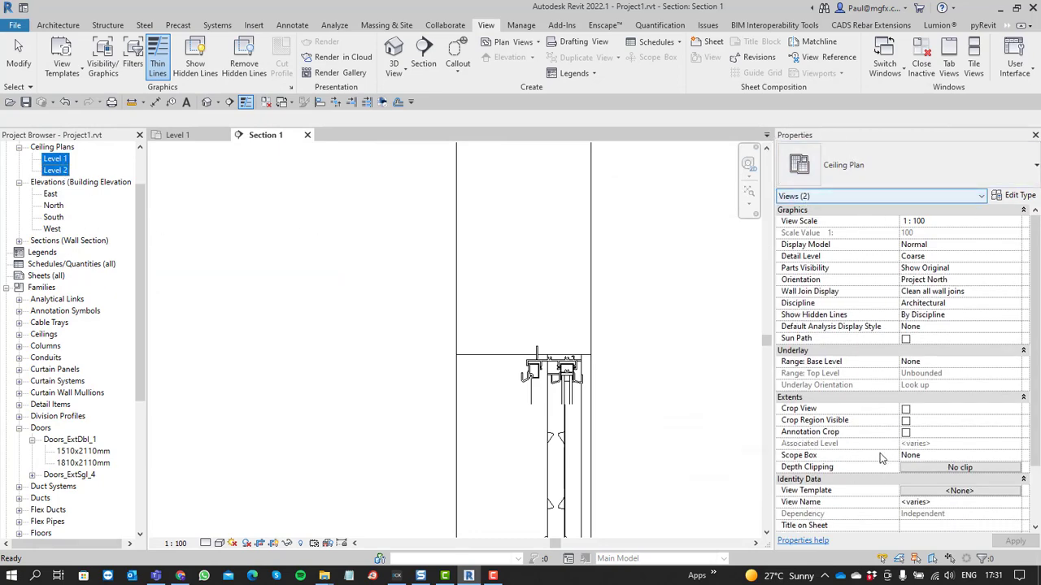
pyautogui.scroll(-3, 894, 439)
pyautogui.click(951, 421)
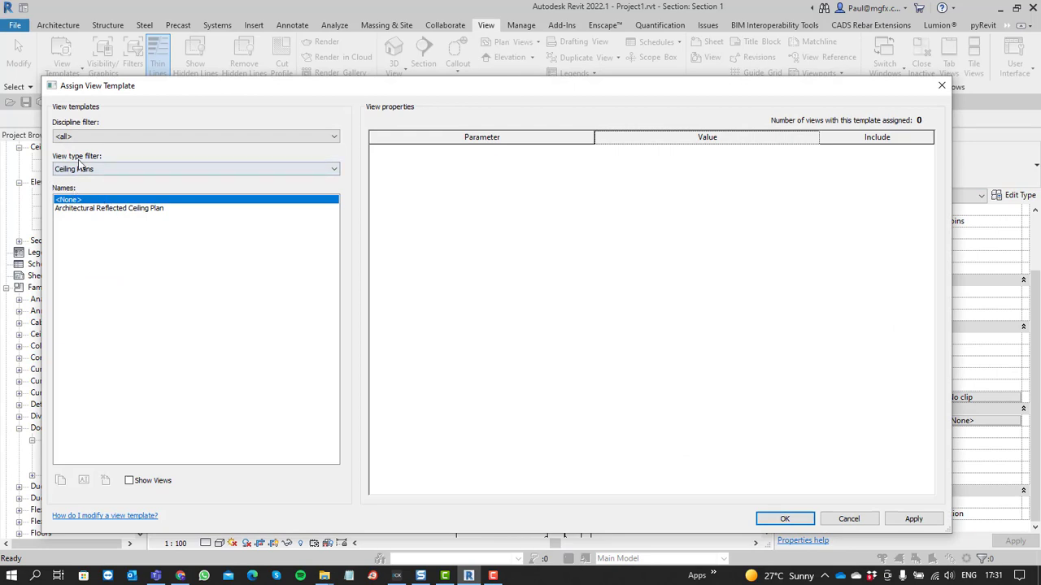
pyautogui.click(82, 168)
pyautogui.click(92, 181)
pyautogui.click(91, 169)
pyautogui.scroll(2, 92, 181)
pyautogui.click(91, 179)
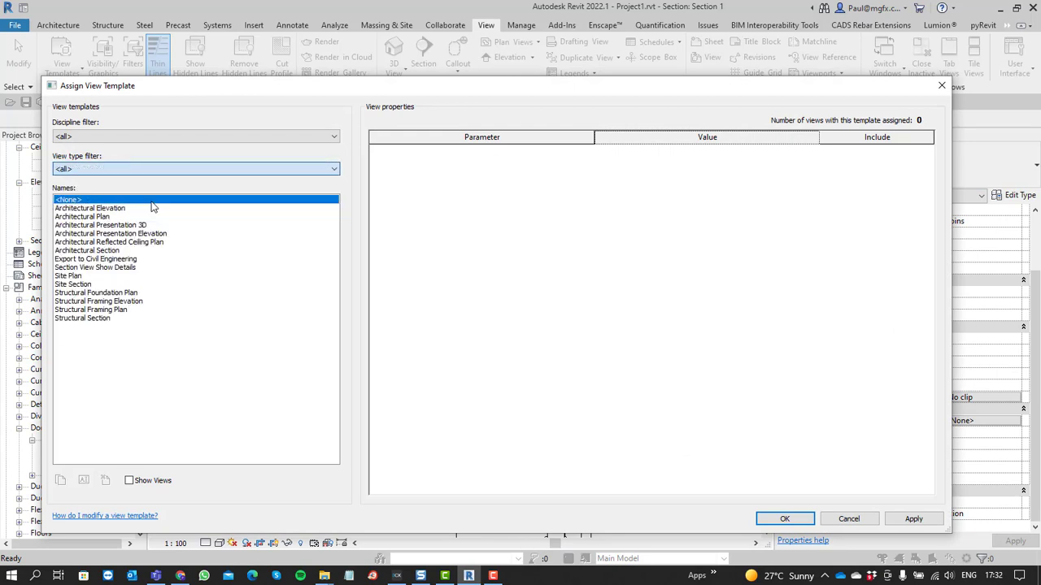
pyautogui.click(107, 268)
pyautogui.click(784, 518)
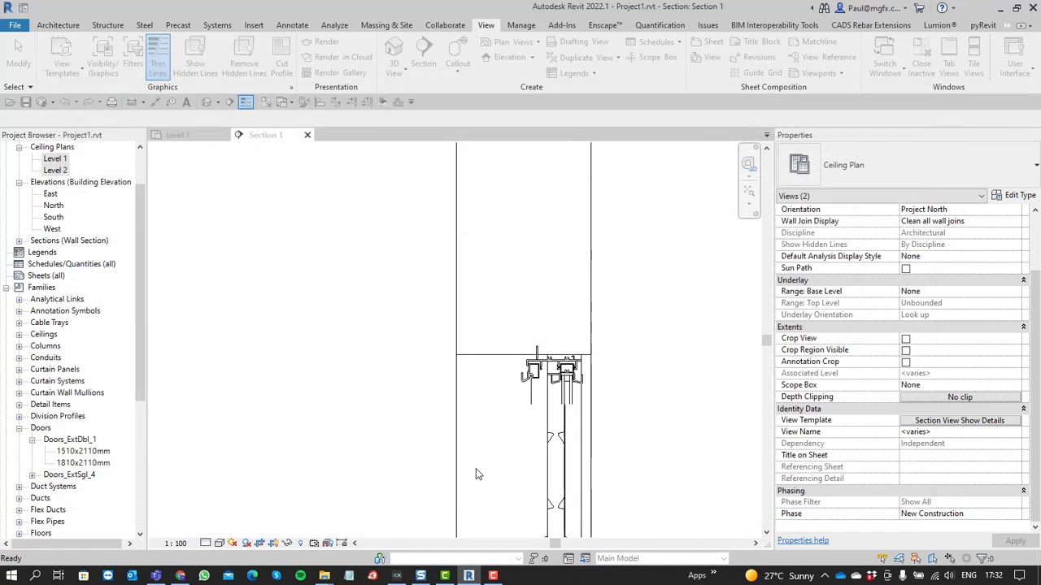
pyautogui.click(56, 158)
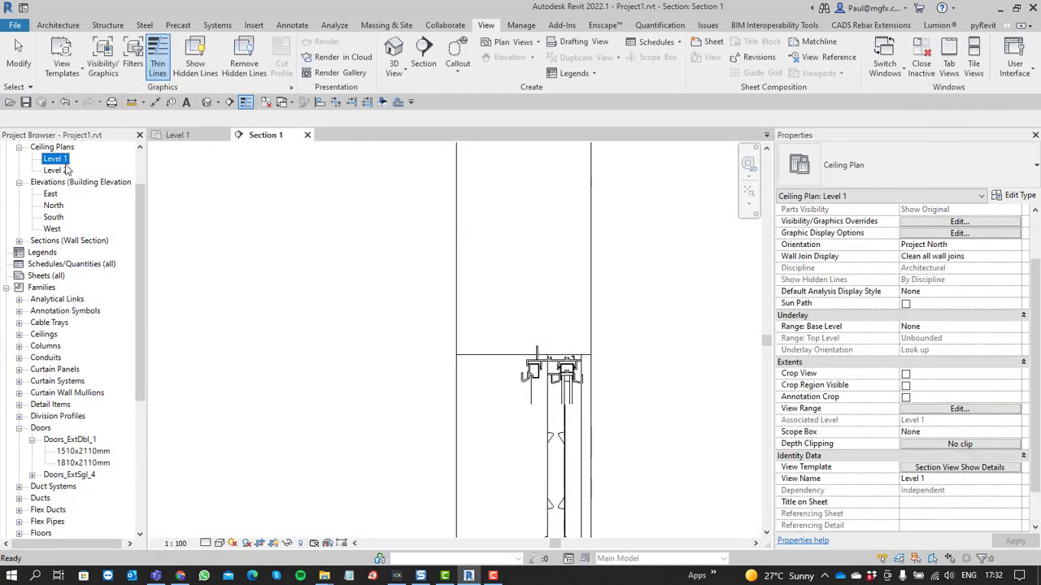
pyautogui.click(55, 169)
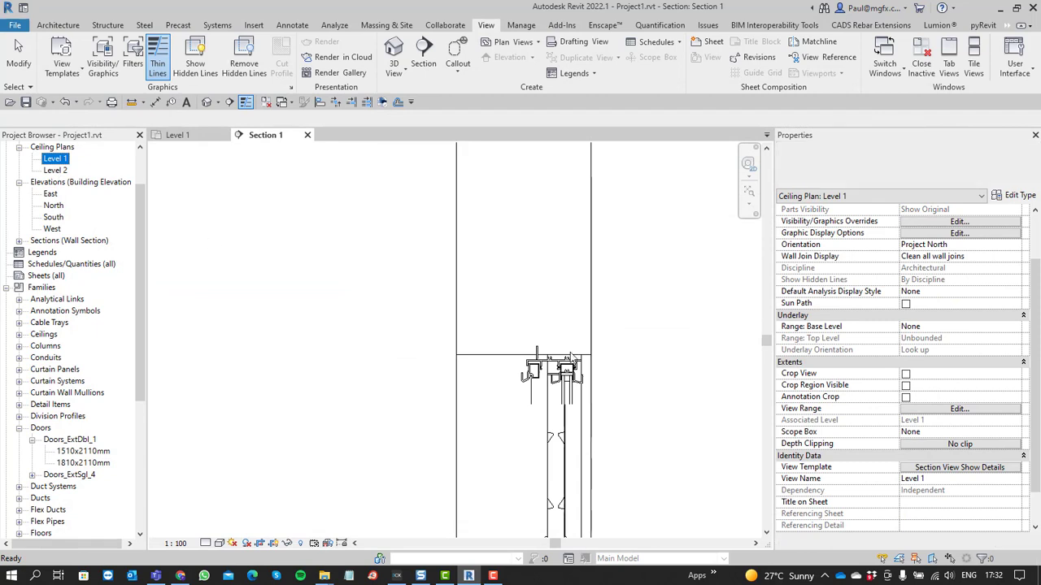